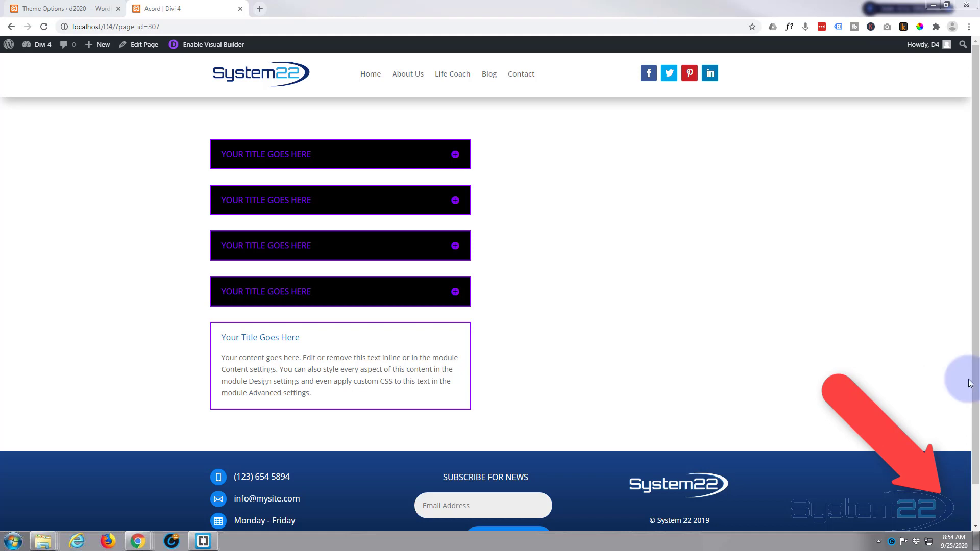
Expand each of the five accordion toggles in turn, then reopen the first one.
click(455, 161)
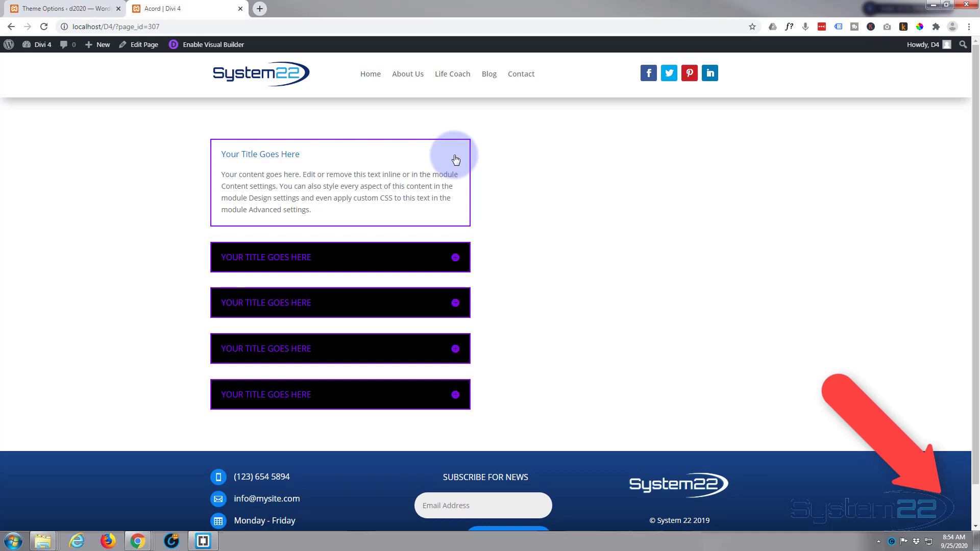
click(456, 258)
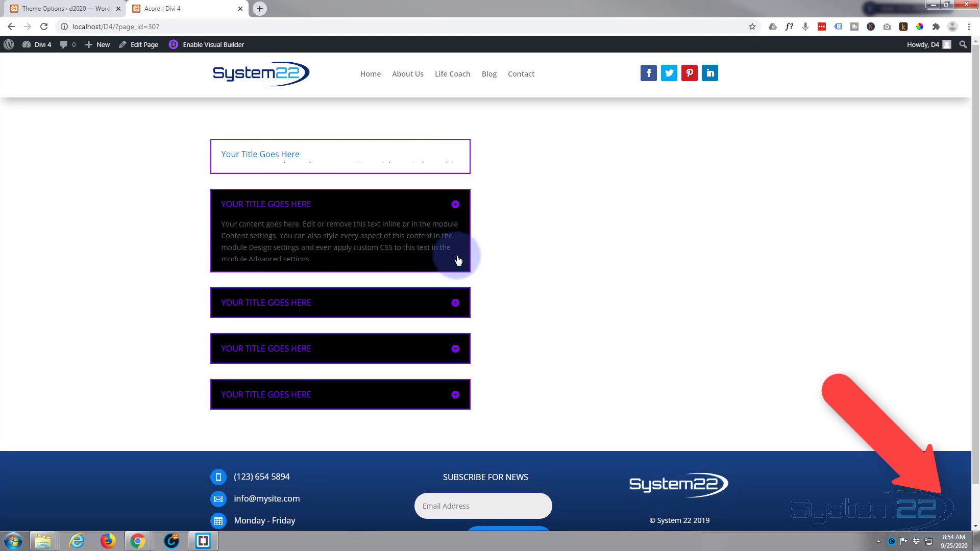
click(456, 303)
click(455, 349)
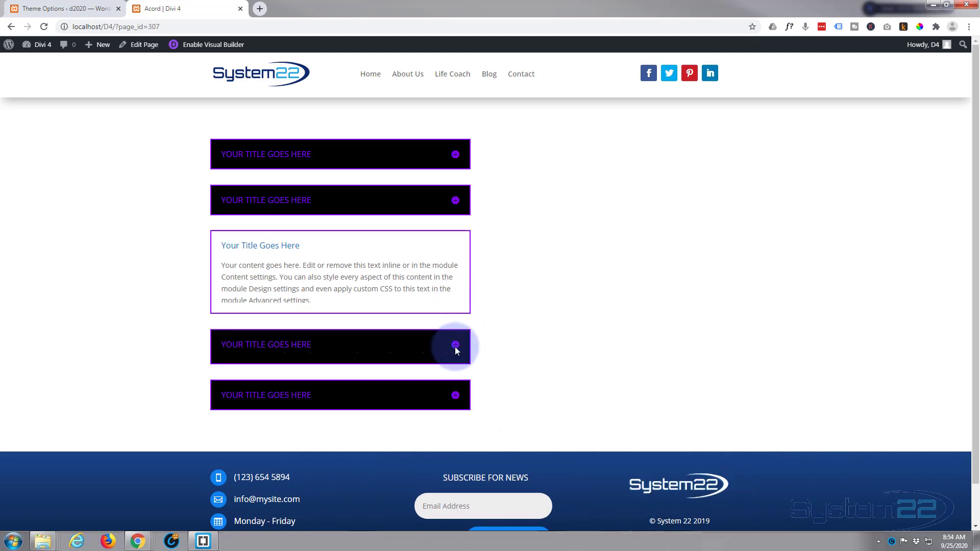
click(455, 396)
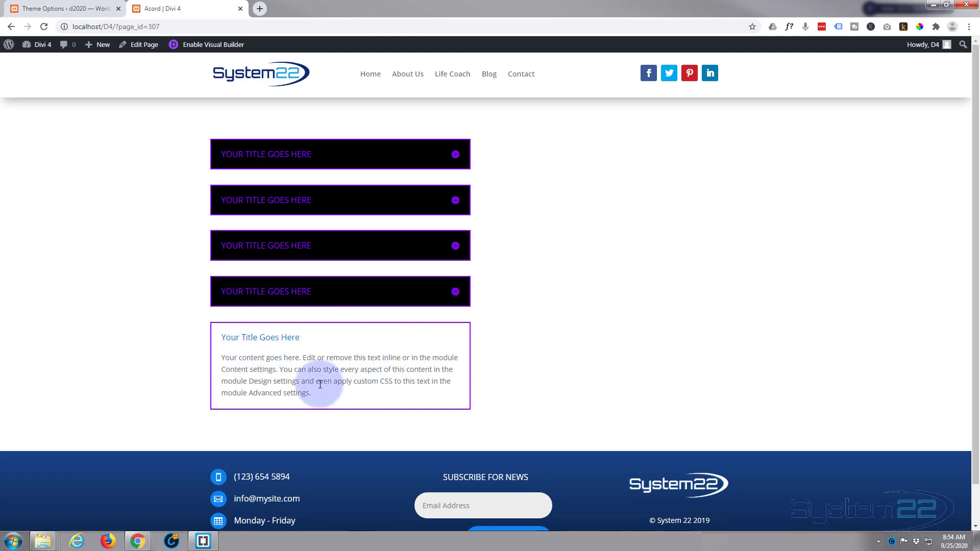
click(453, 152)
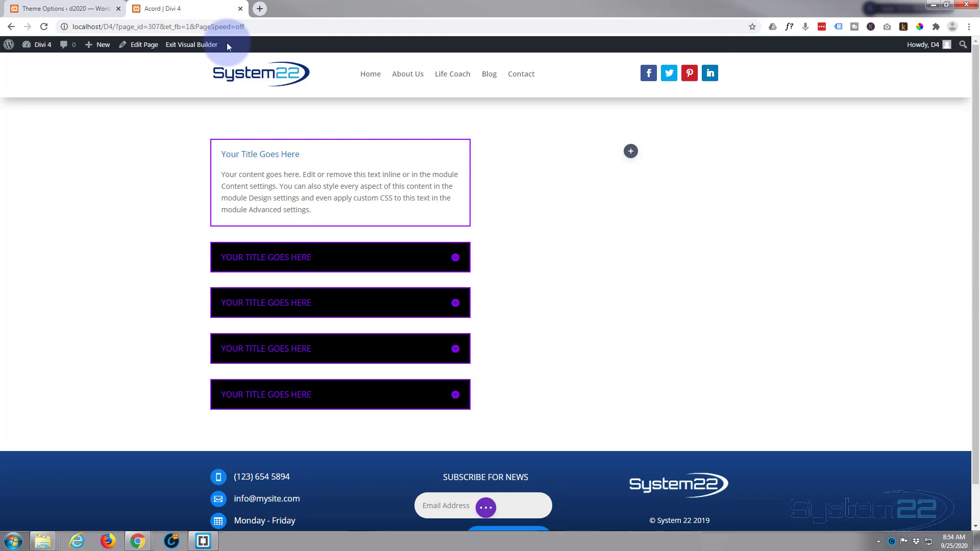
Enable the Visual Builder and bring up Insert Module for the empty right column, browsing its list.
mouse_move(158, 121)
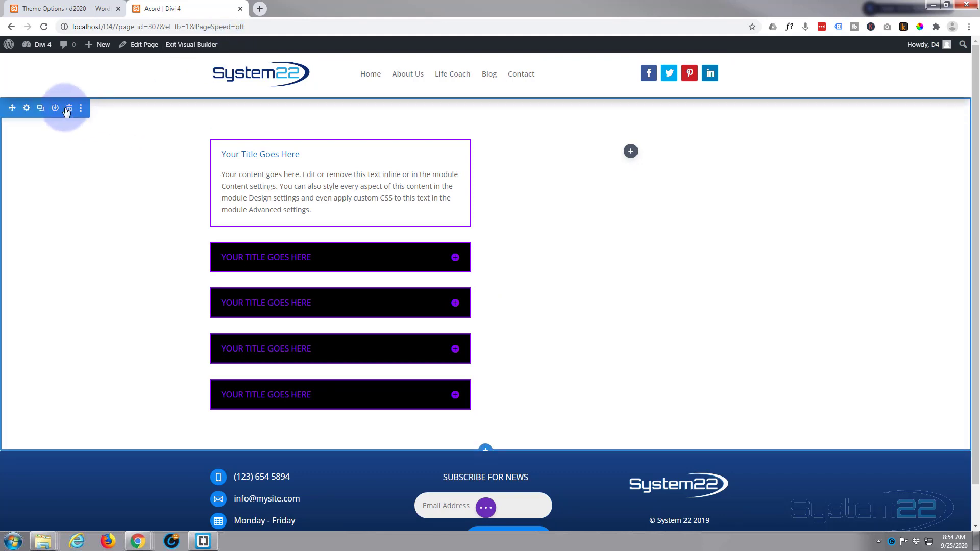
mouse_move(228, 184)
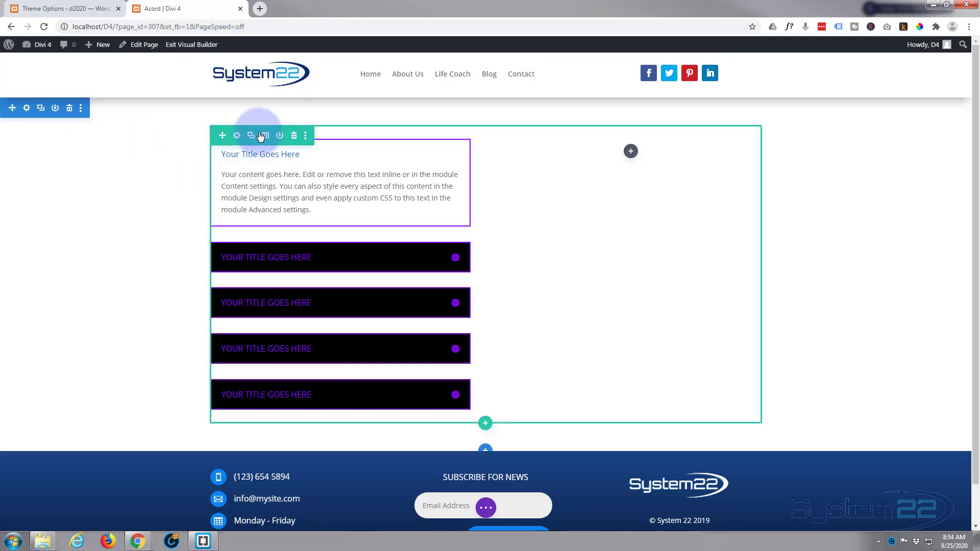
click(631, 152)
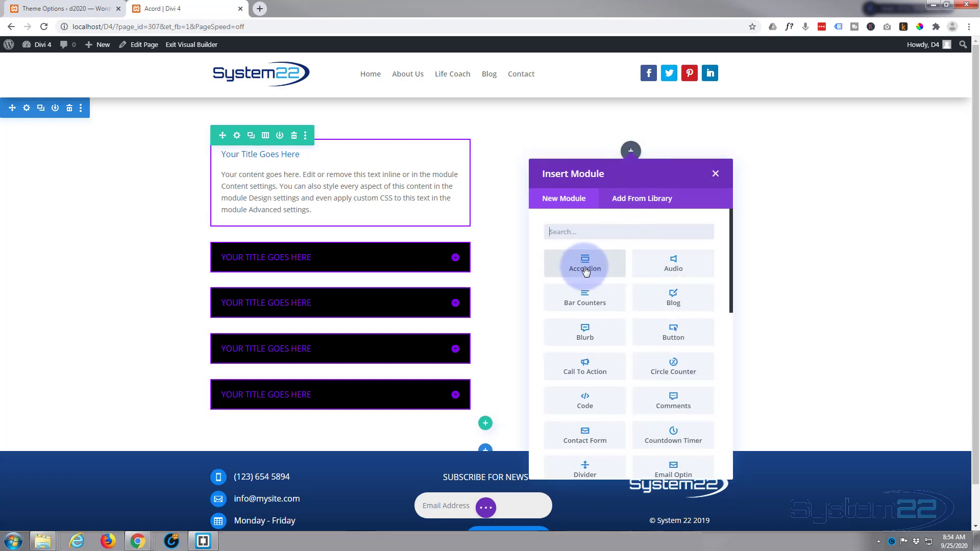
scroll(605, 299, down, 6)
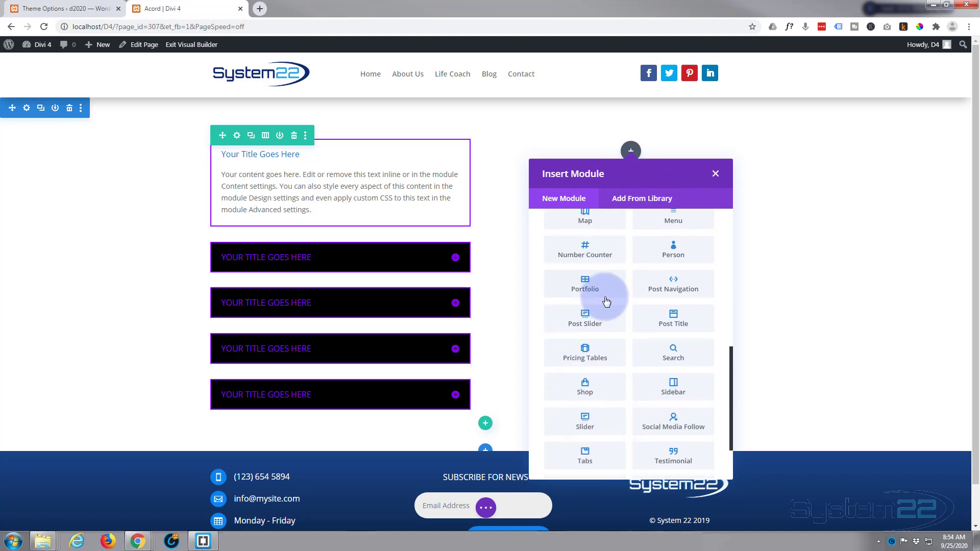
scroll(606, 301, down, 2)
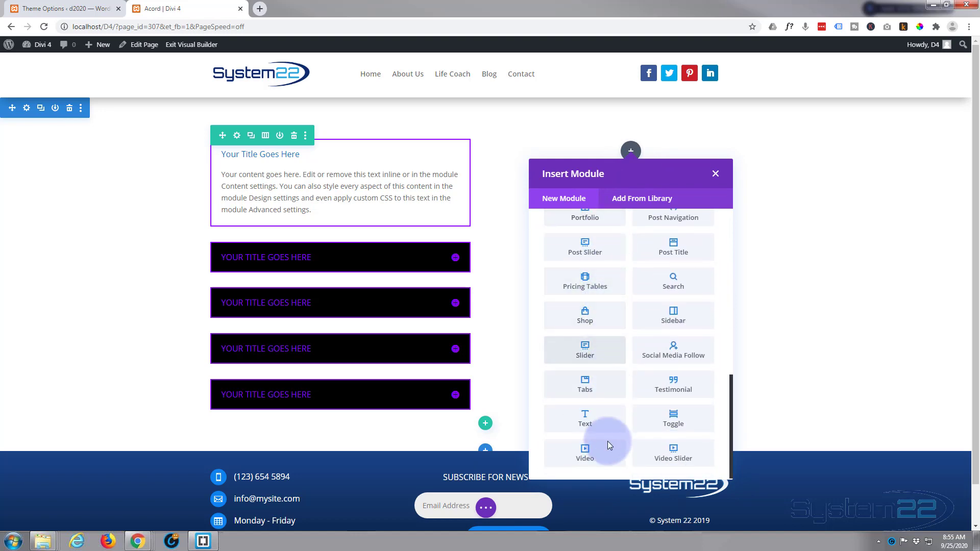
scroll(611, 446, up, 8)
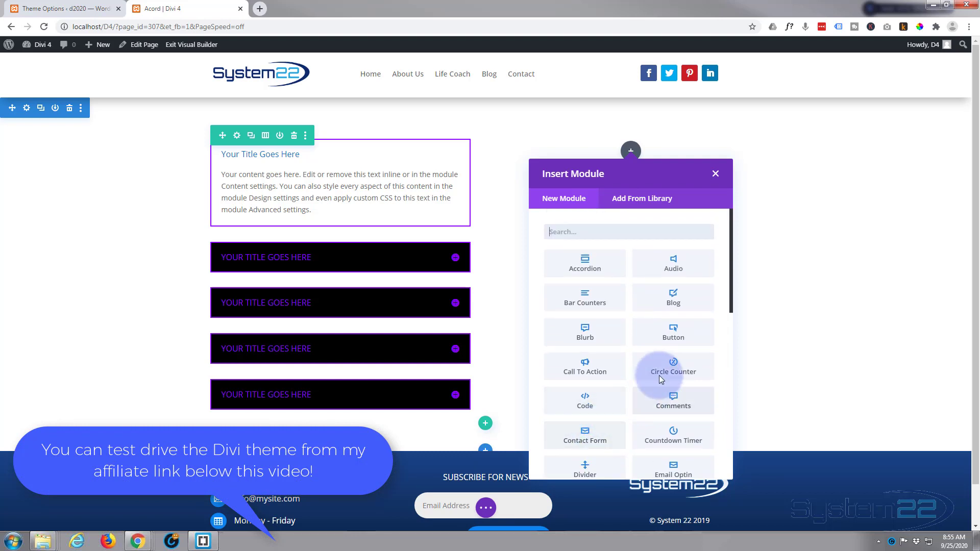
Insert an Accordion module, move its settings panel aside, and view its Design options.
click(575, 268)
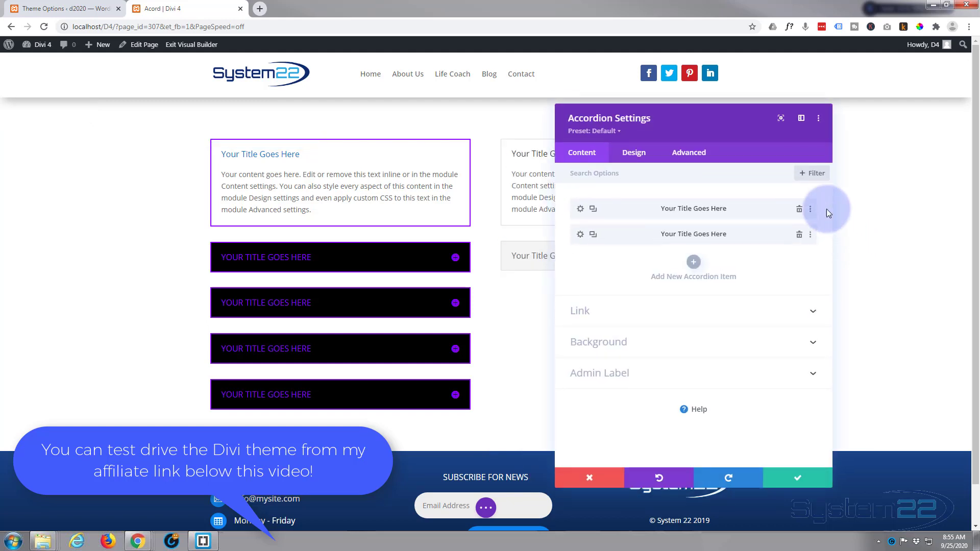
drag(719, 117, 368, 110)
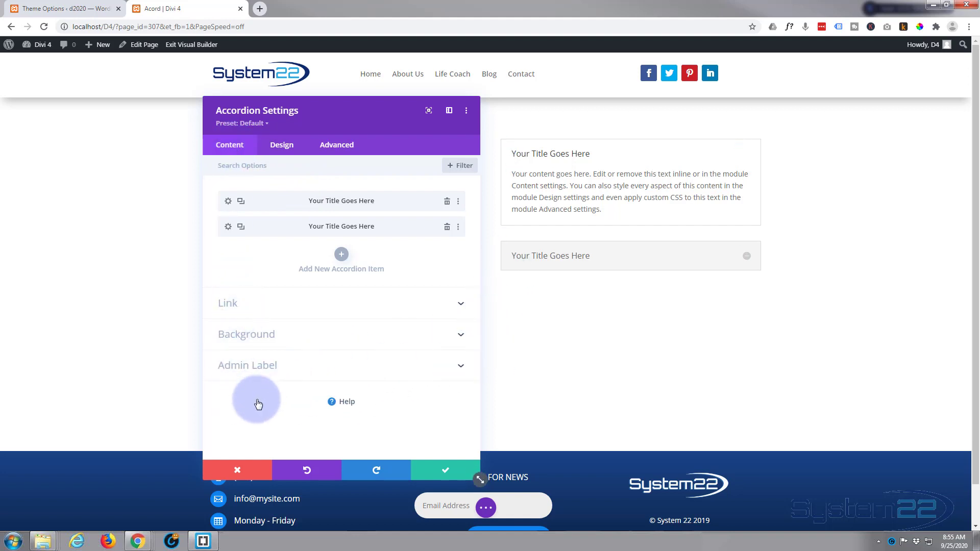
click(287, 147)
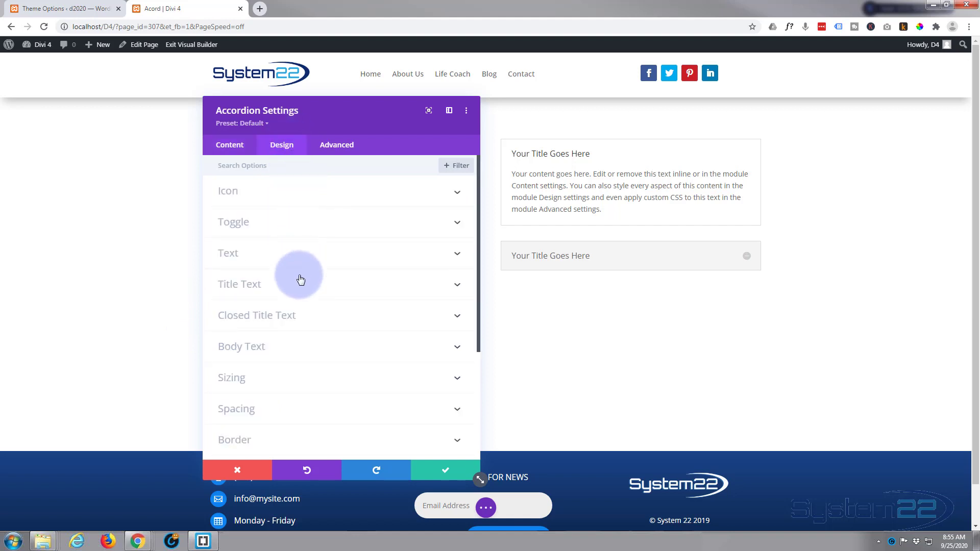
Open the first accordion item and change its title to 'How Do I Do This?'.
click(231, 145)
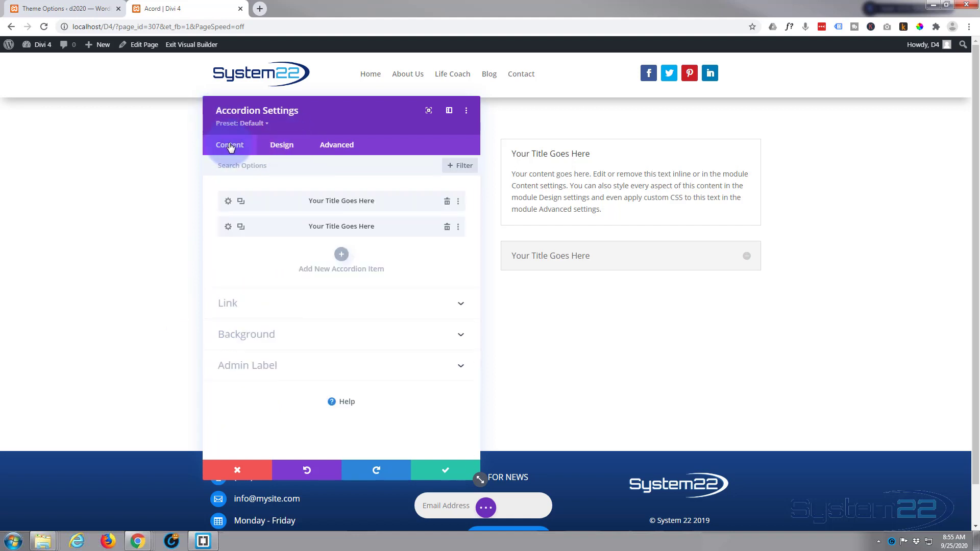
click(228, 202)
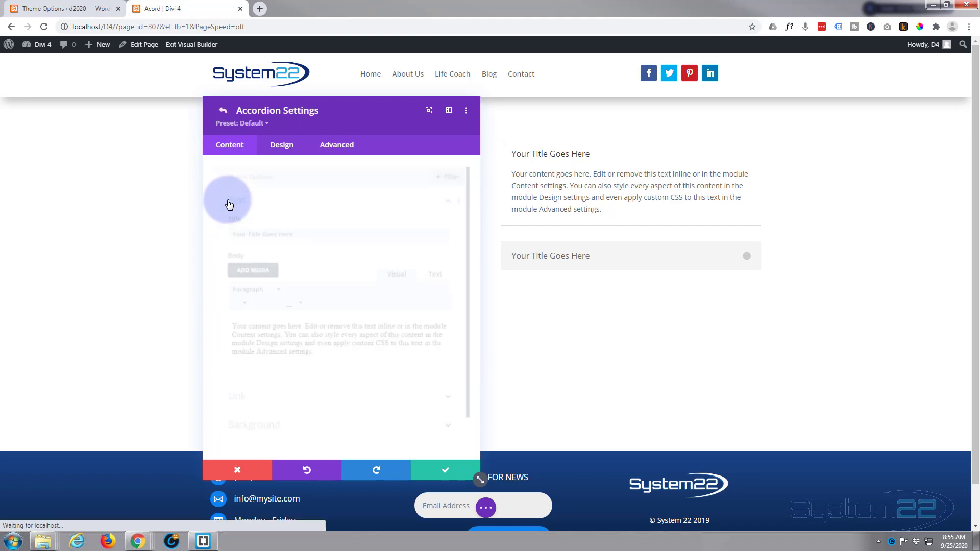
drag(285, 229, 204, 232)
text(How)
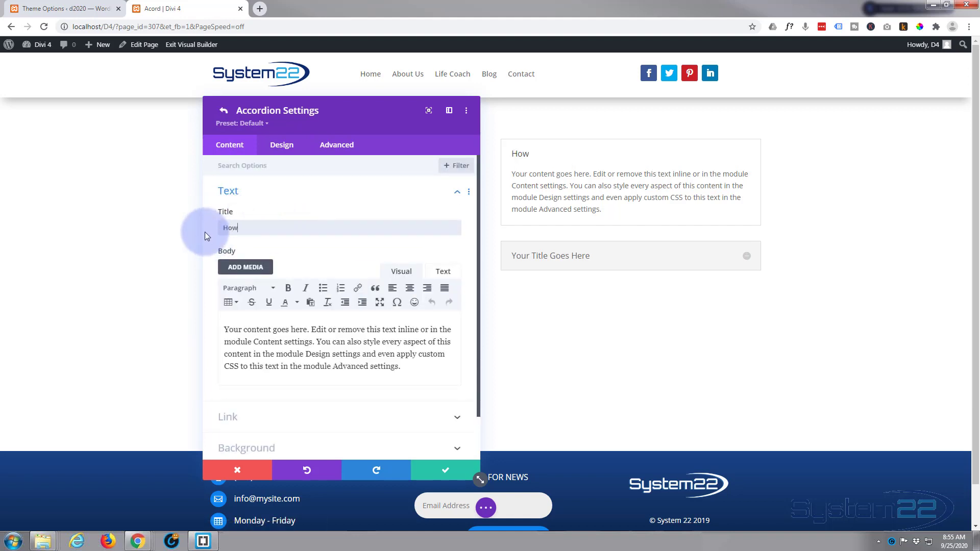
text( Do I Do This?)
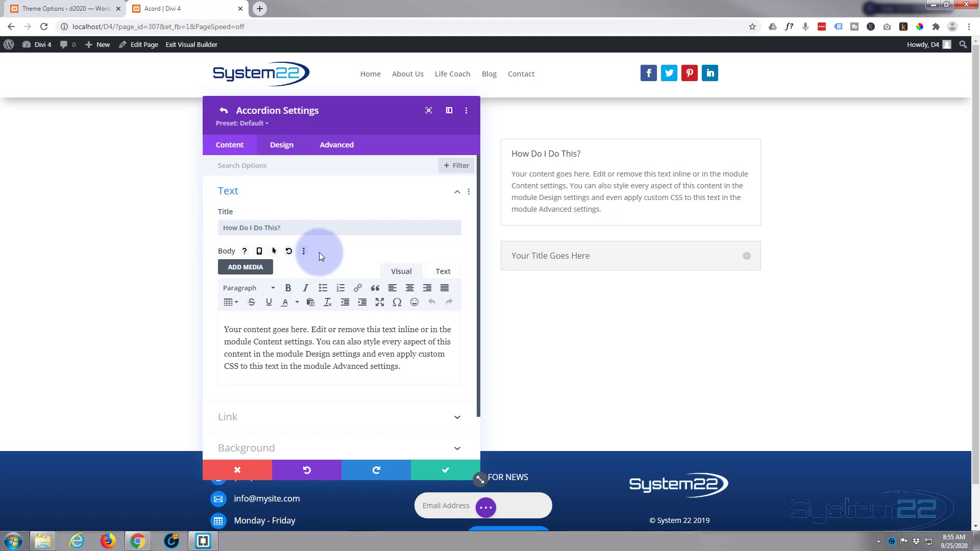
Select the first item's body text and check the Paragraph format list without changing it.
scroll(319, 252, down, 1)
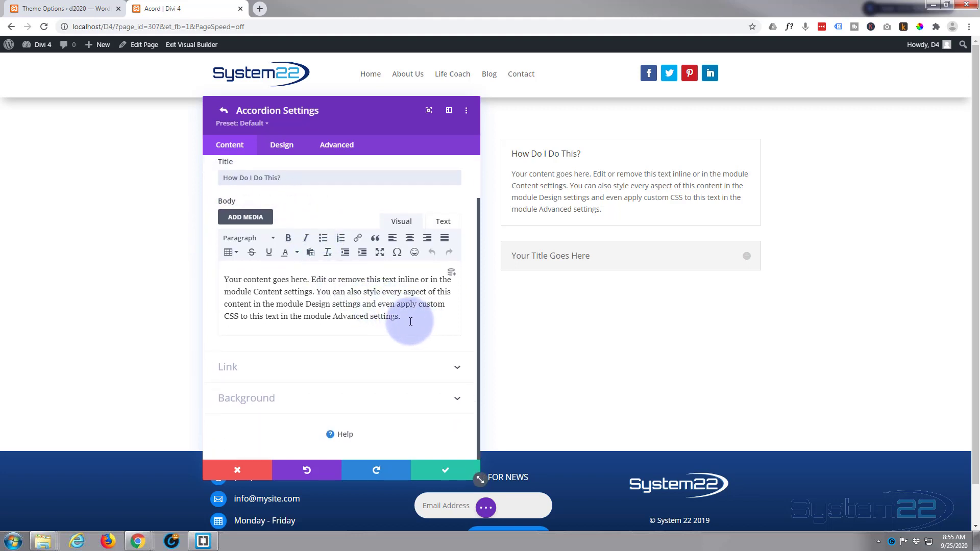
drag(410, 321, 212, 277)
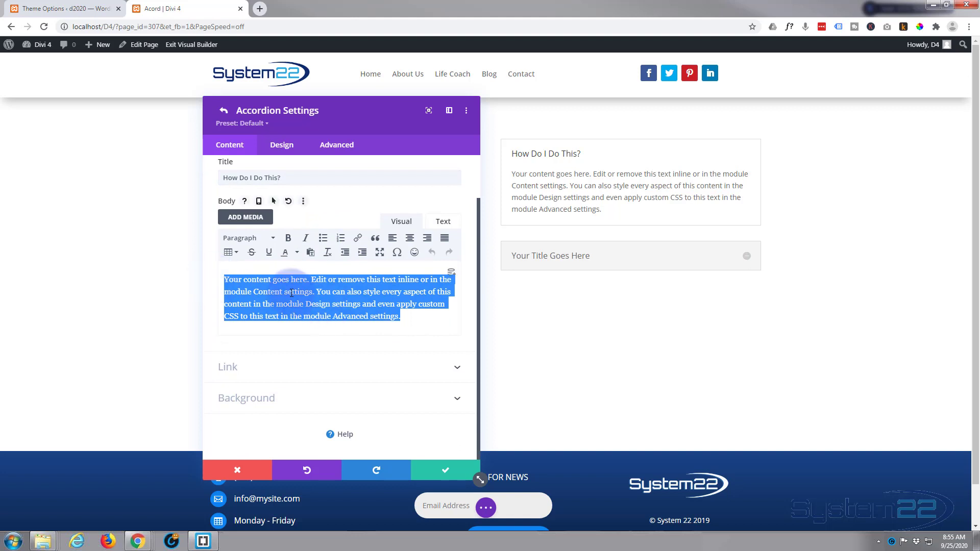
click(247, 238)
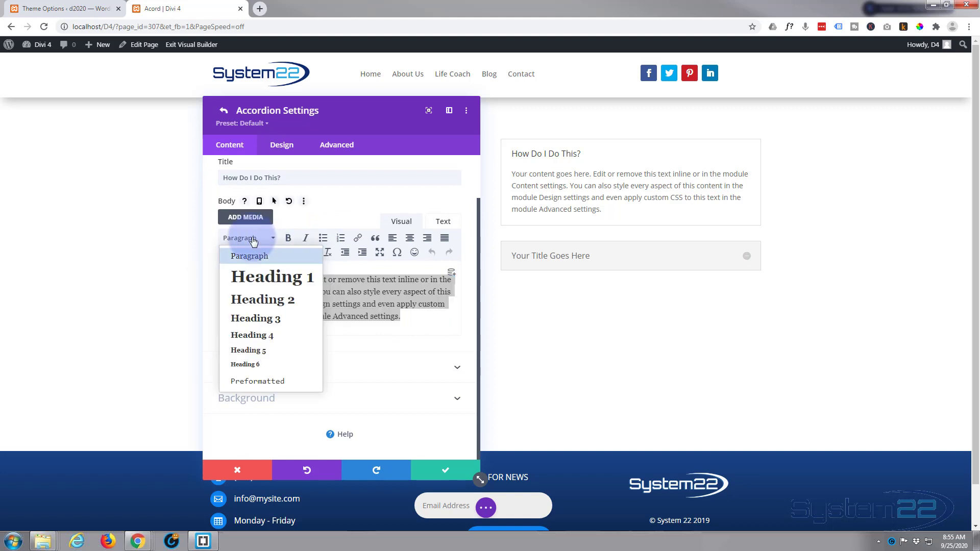
click(422, 327)
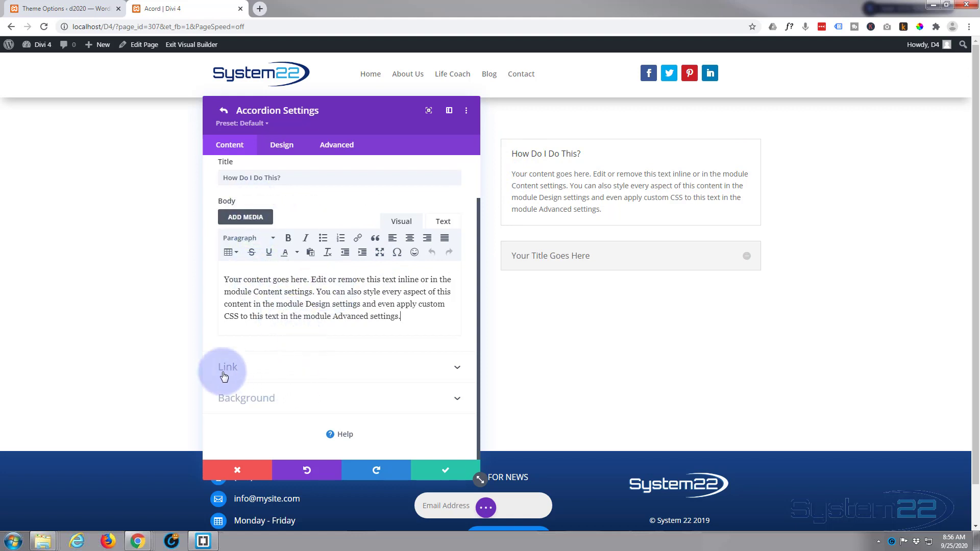
Set the accordion's Module Link Target to In The Same Window and expand its Background options.
click(293, 369)
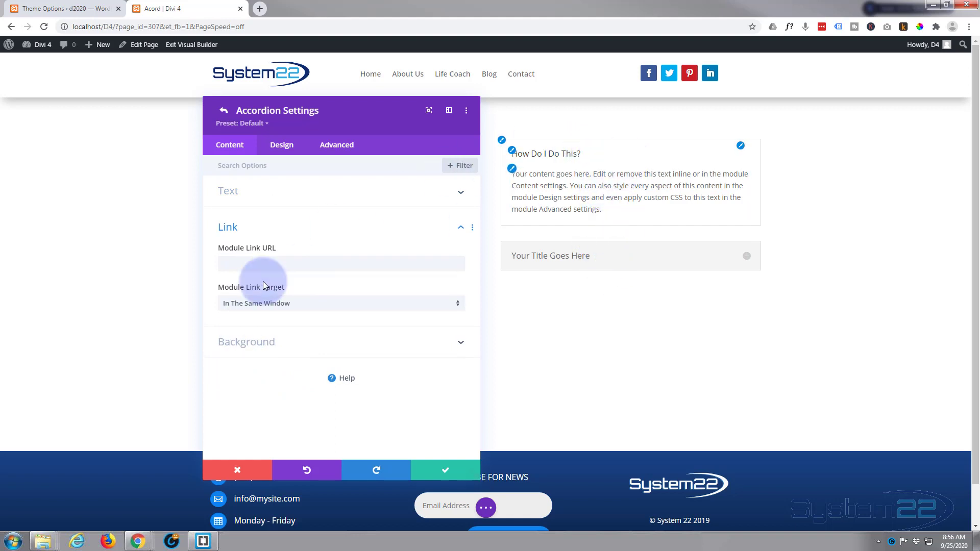
click(234, 263)
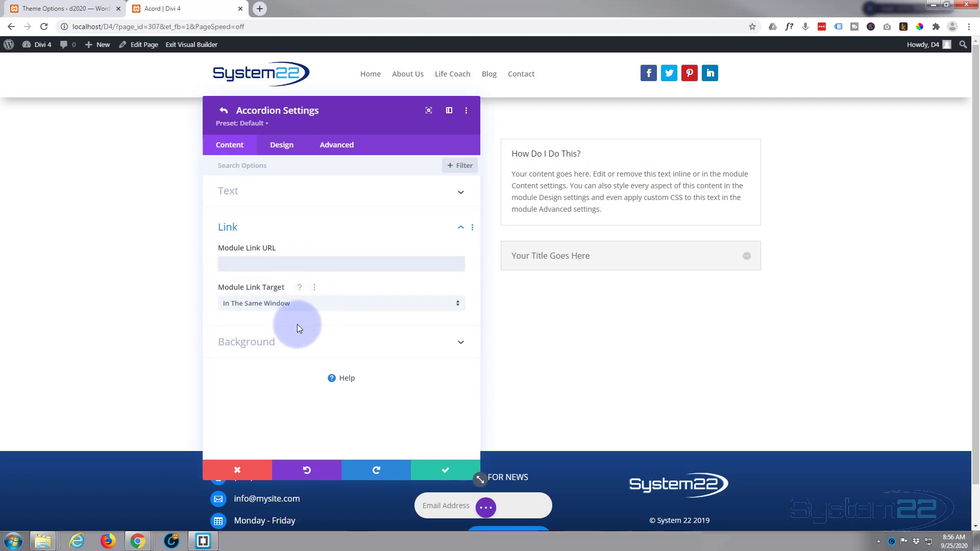
click(322, 308)
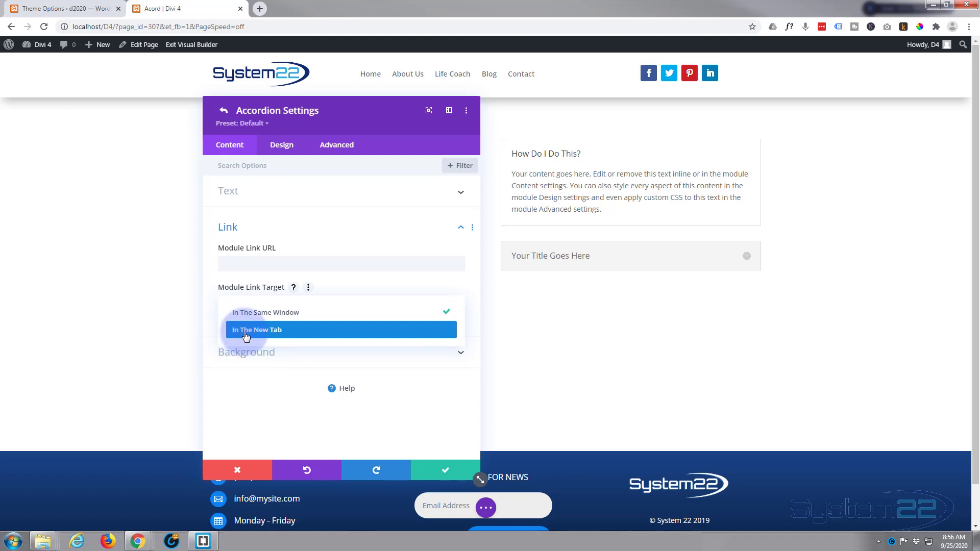
click(325, 316)
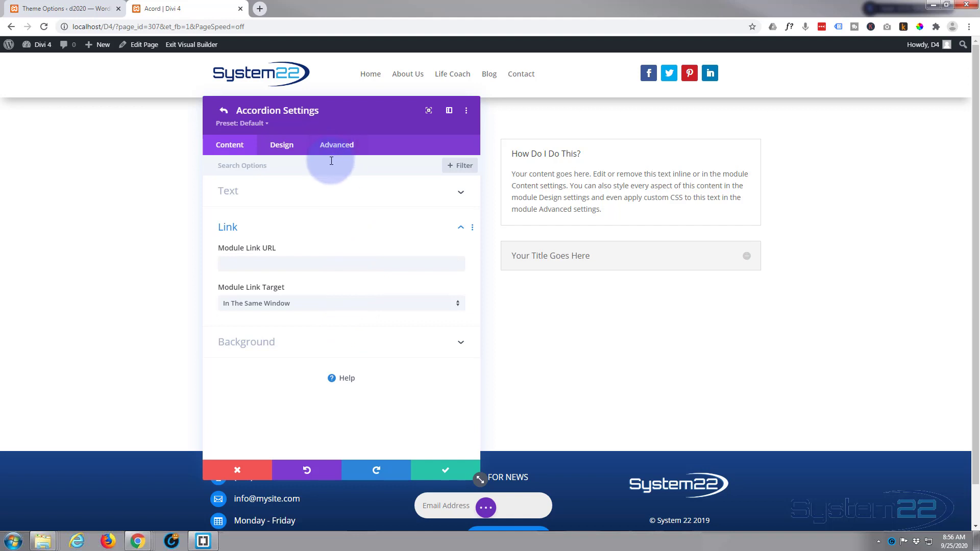
click(294, 347)
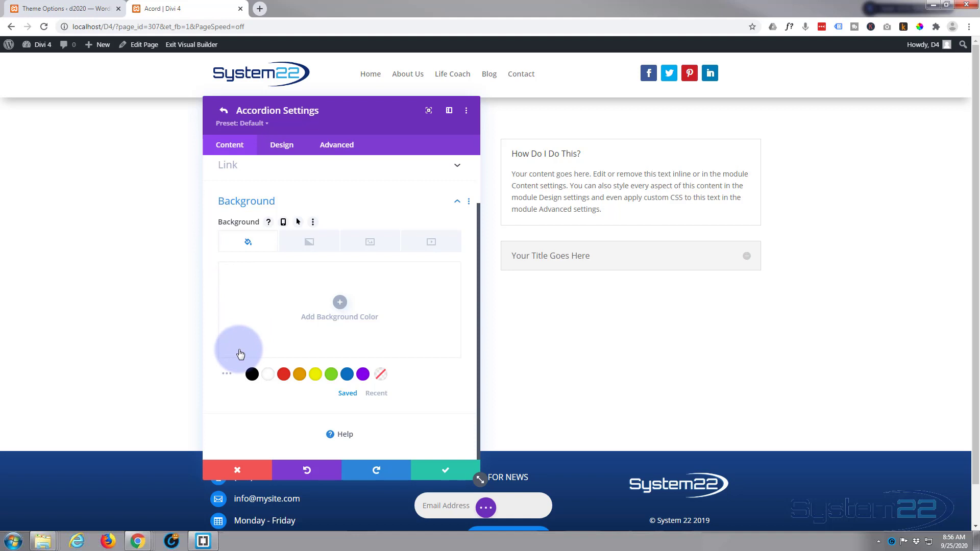
Set the accordion's Icon Color to purple and switch Use Icon Font Size to NO.
click(279, 147)
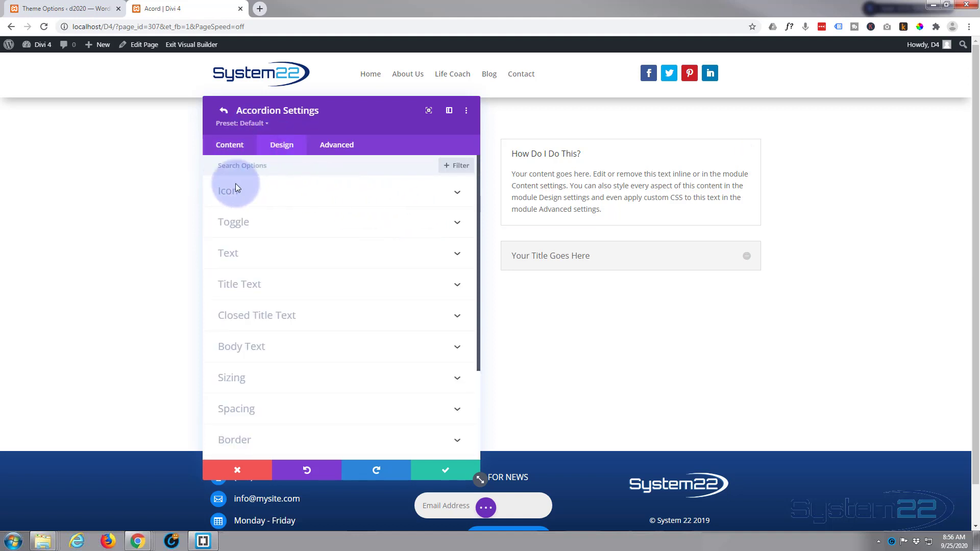
click(330, 197)
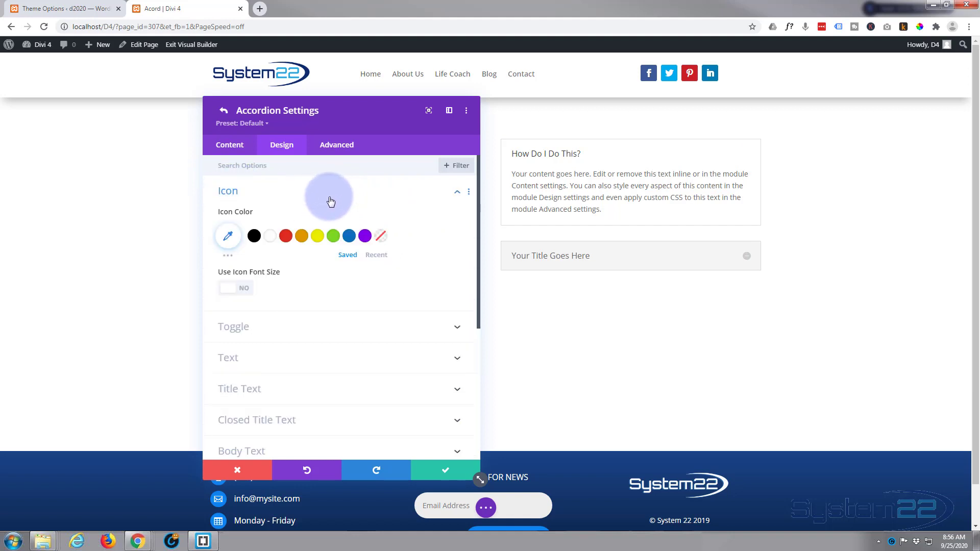
click(745, 259)
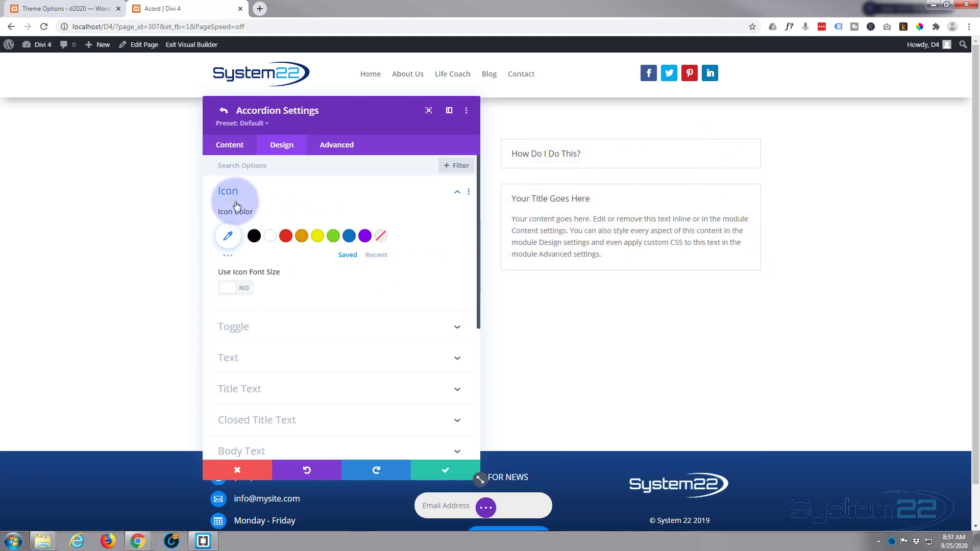
click(365, 237)
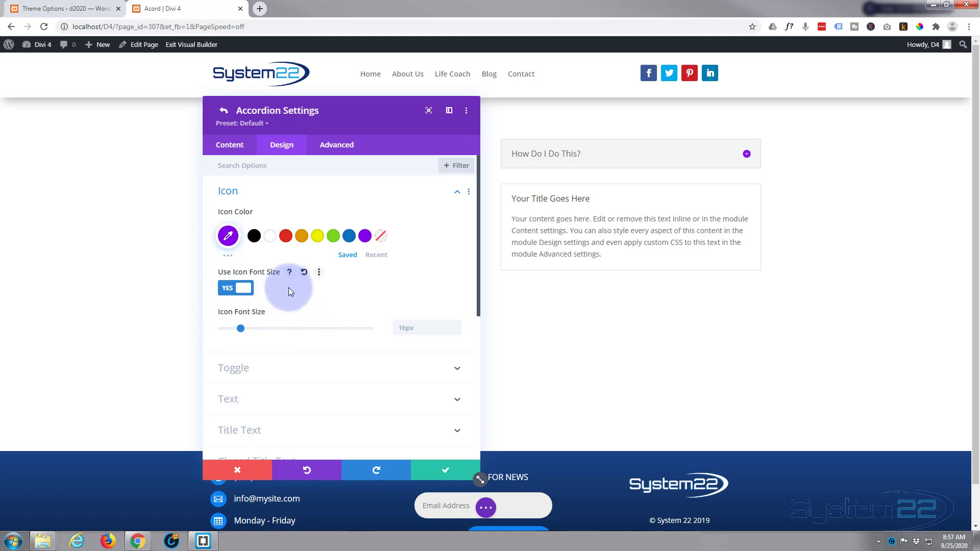
click(235, 289)
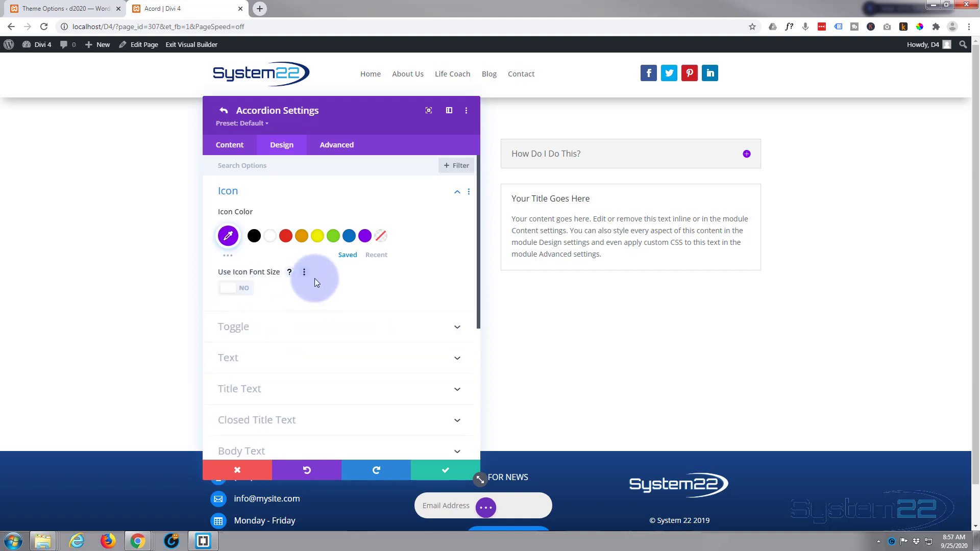
scroll(315, 277, down, 1)
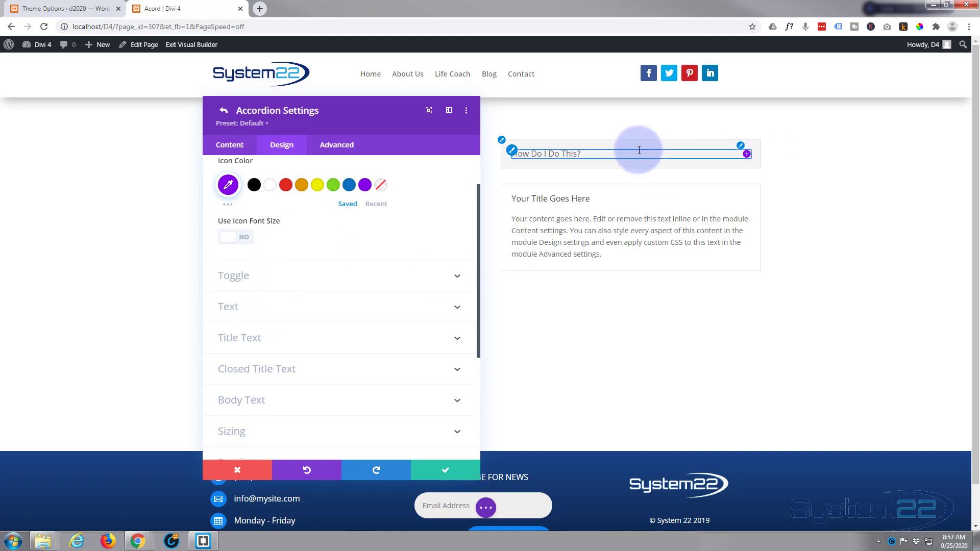
Set Closed Toggle Background Color to black (#000000) and Open Toggle Background Color to black.
click(351, 275)
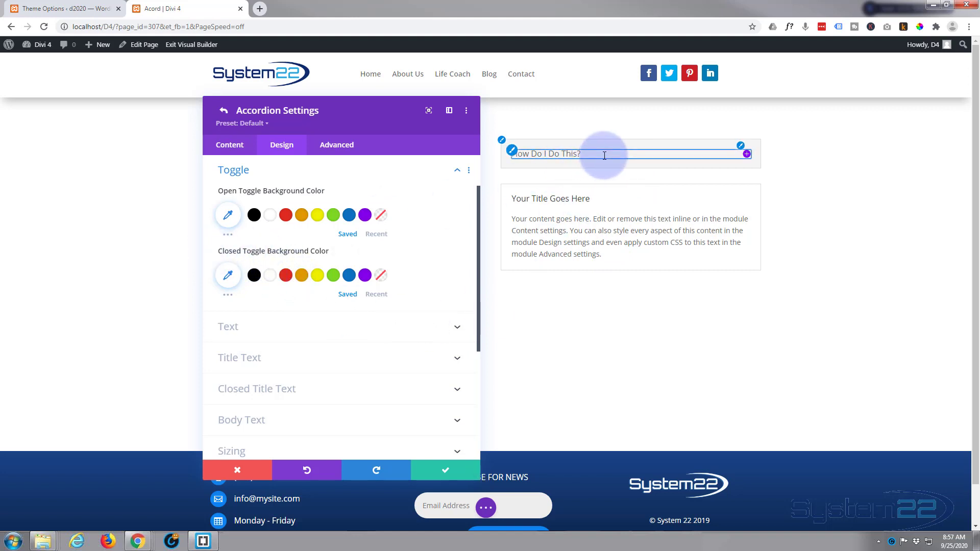
click(254, 275)
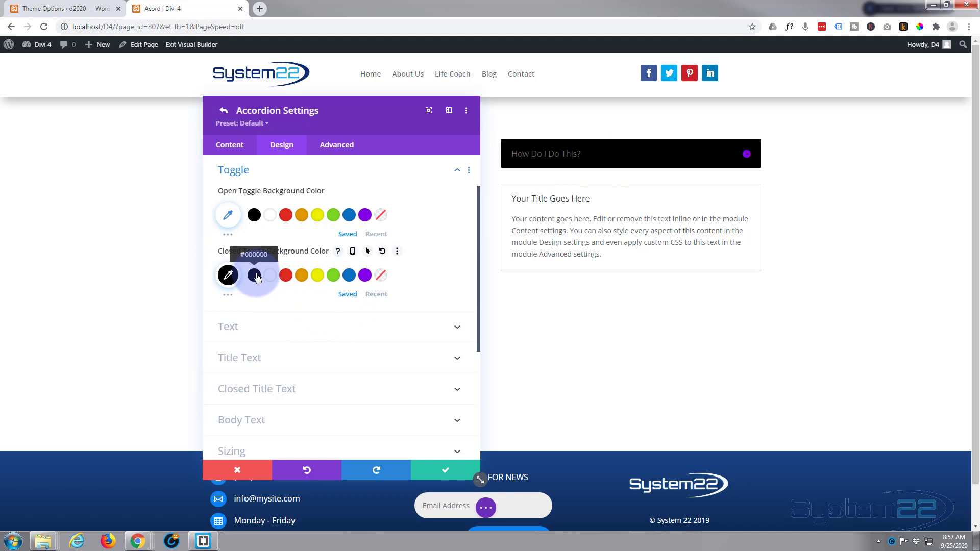
click(229, 297)
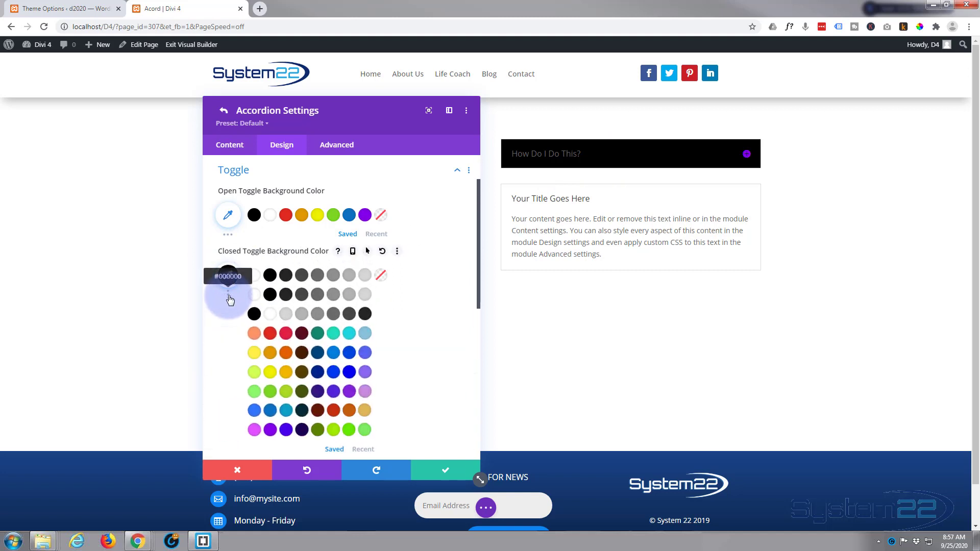
scroll(289, 398, down, 1)
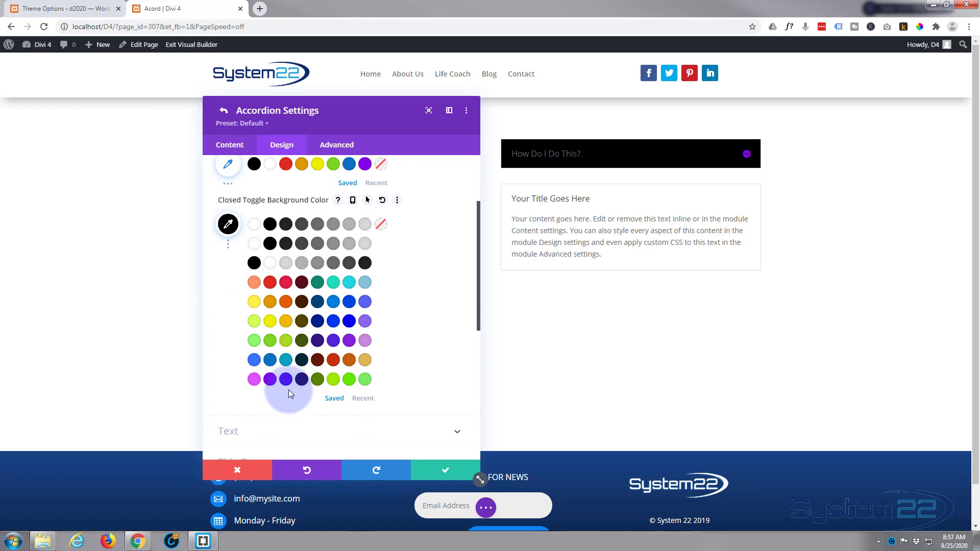
scroll(288, 394, up, 2)
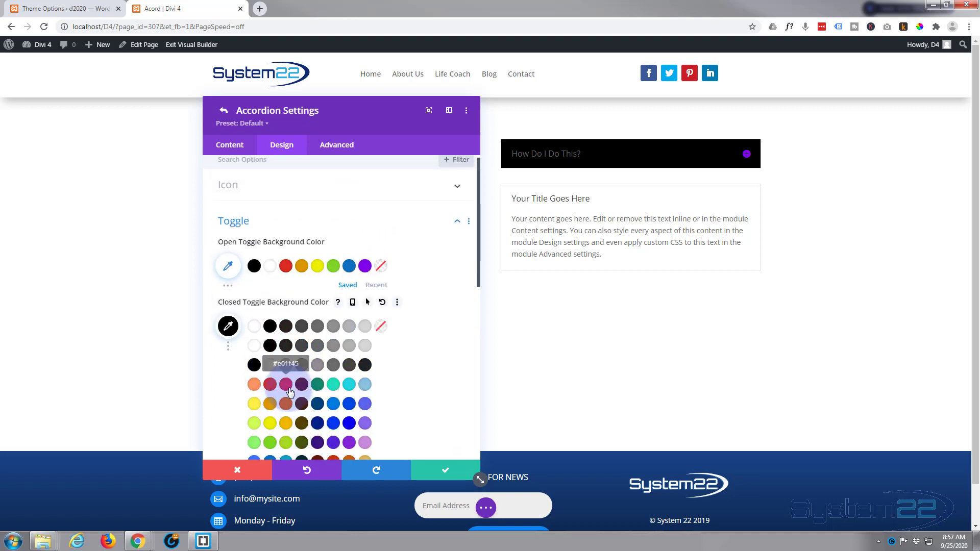
click(231, 349)
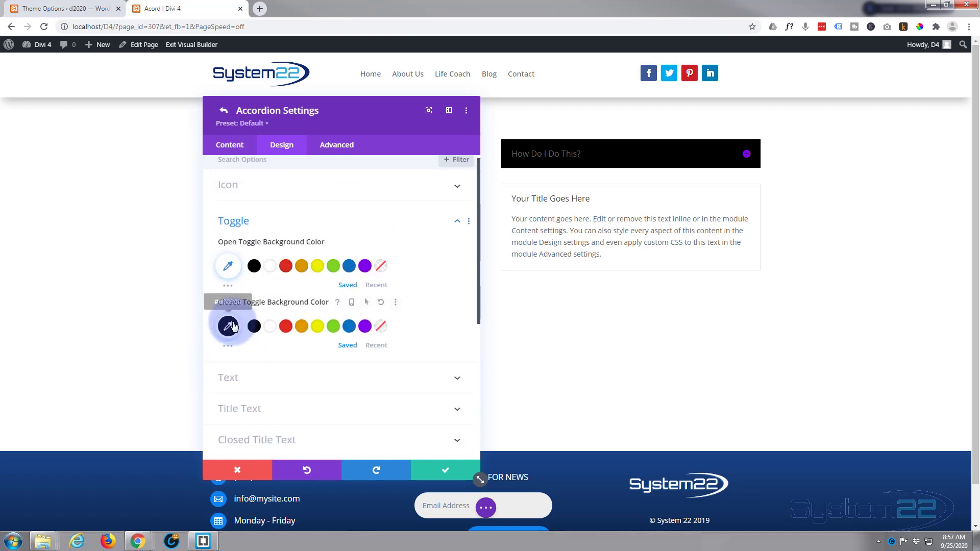
click(229, 324)
click(258, 328)
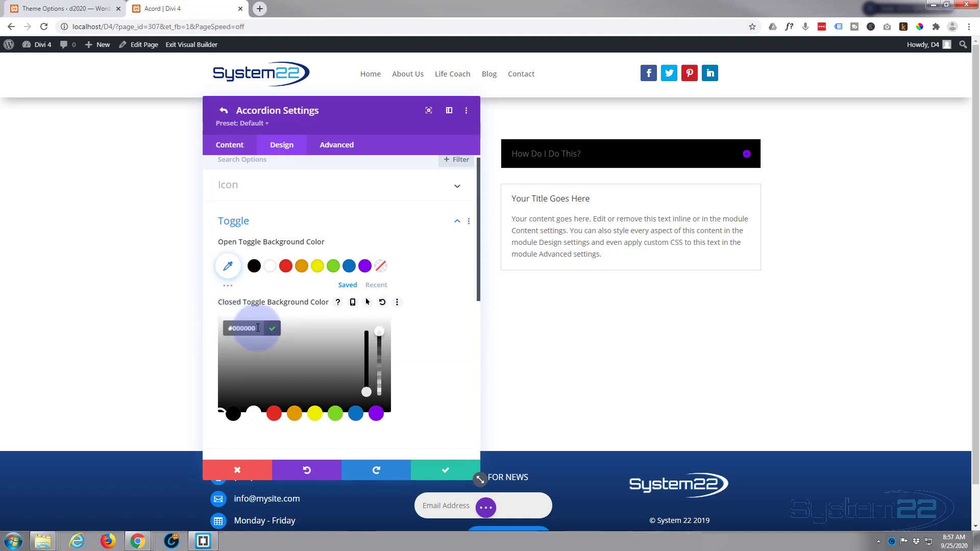
click(748, 159)
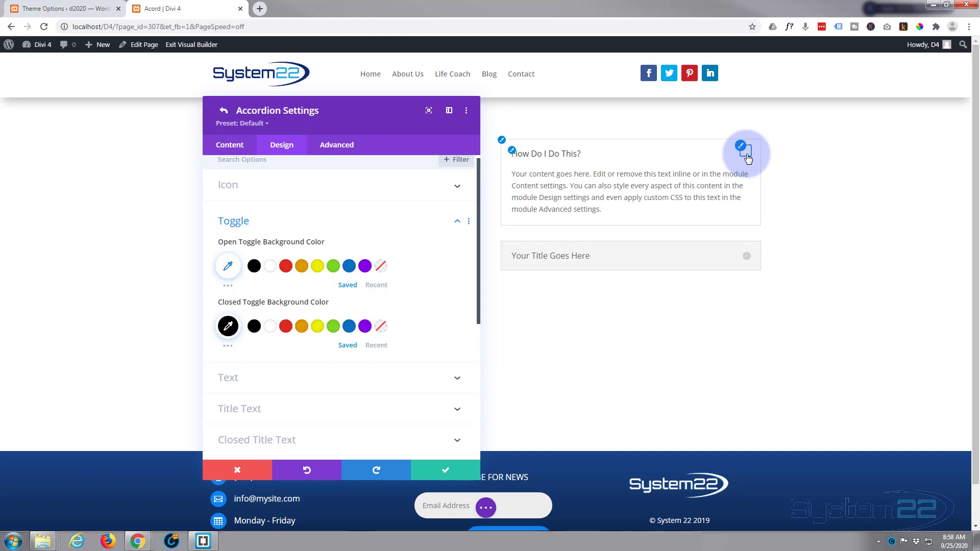
click(368, 244)
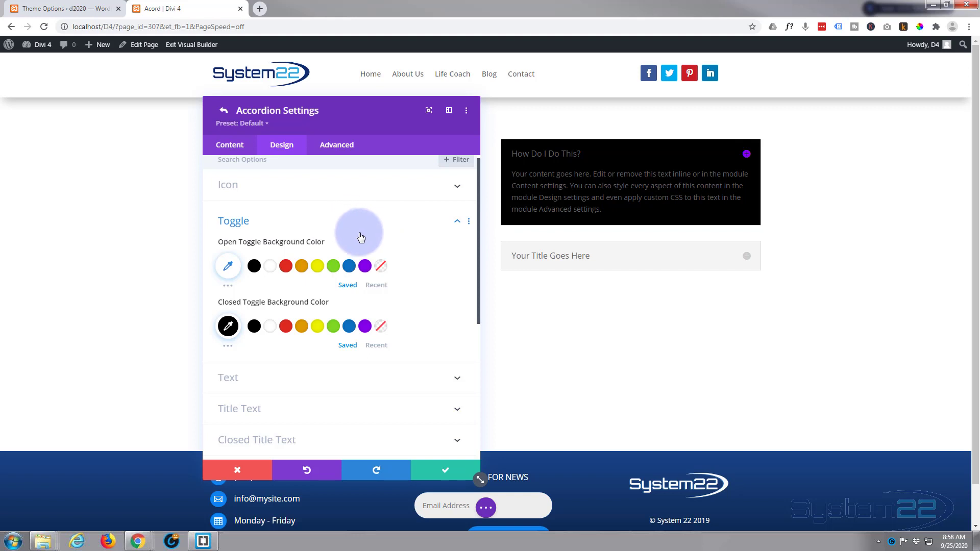
Open the accordion's Text section, try centred Text Alignment, then revert to left alignment.
scroll(416, 219, down, 3)
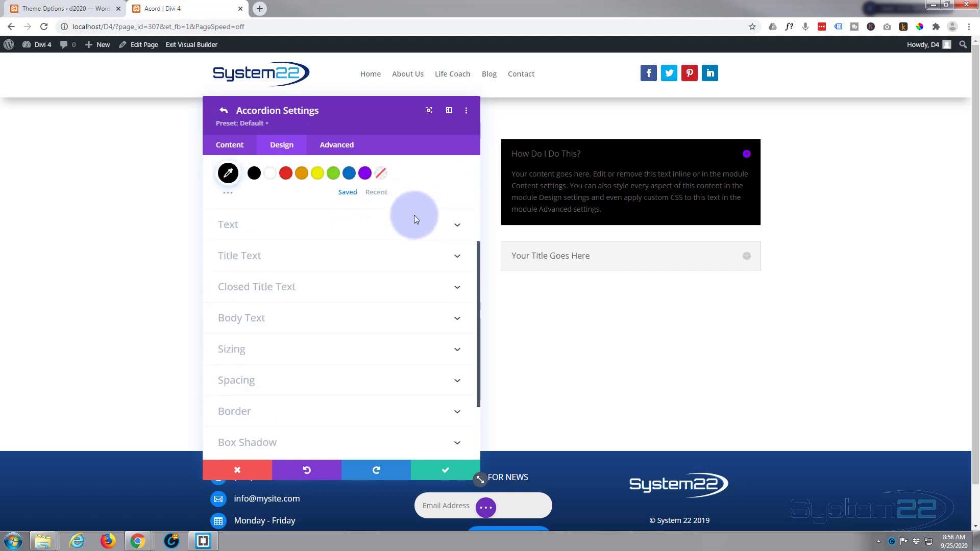
click(304, 231)
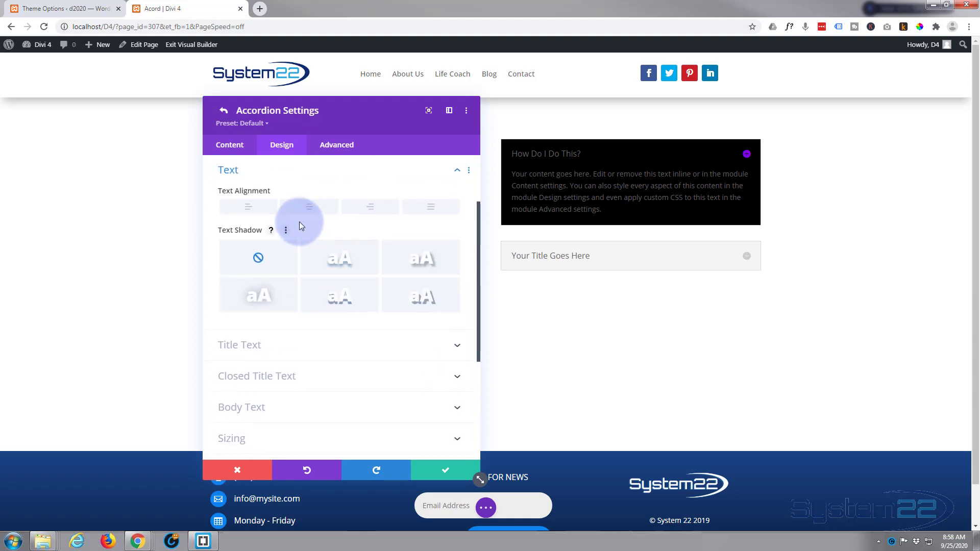
click(310, 206)
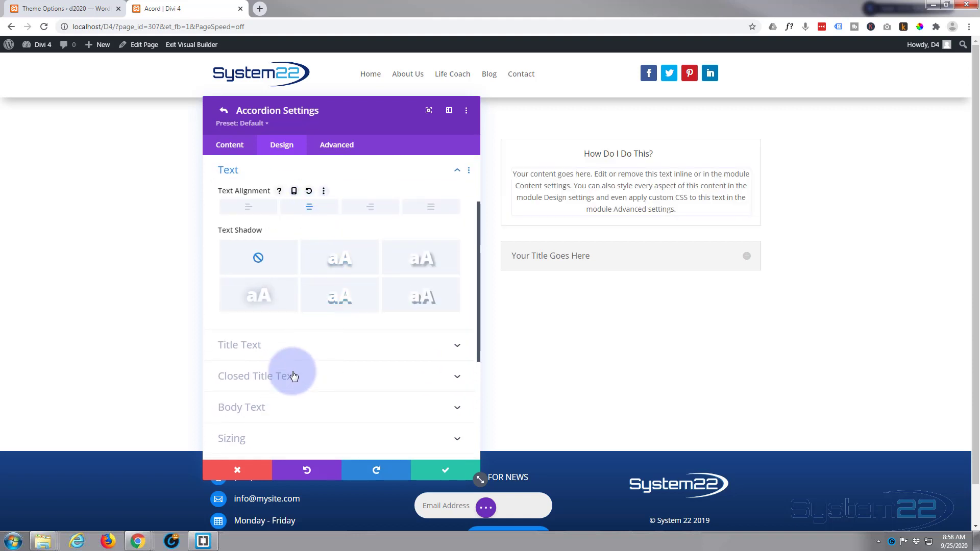
scroll(291, 367, down, 2)
scroll(291, 367, up, 2)
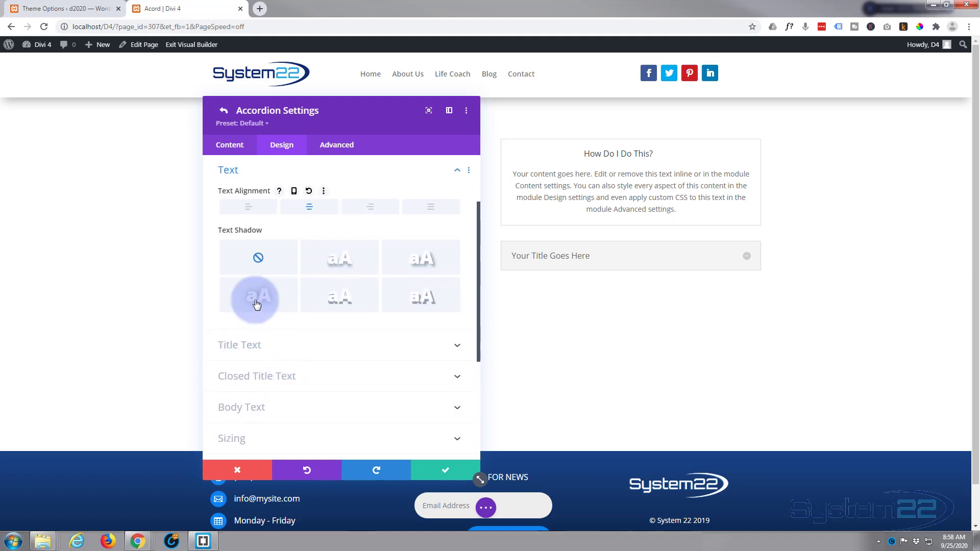
click(249, 207)
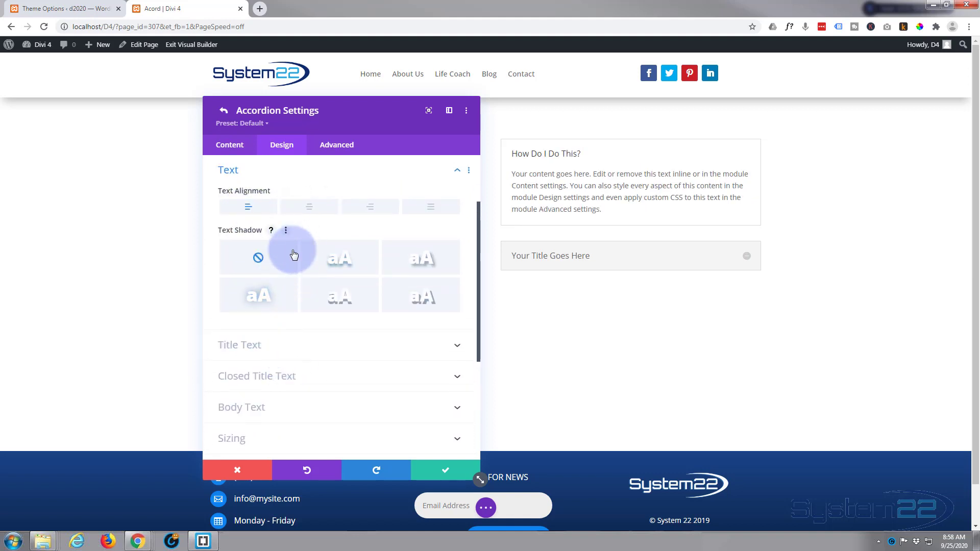
scroll(294, 252, down, 1)
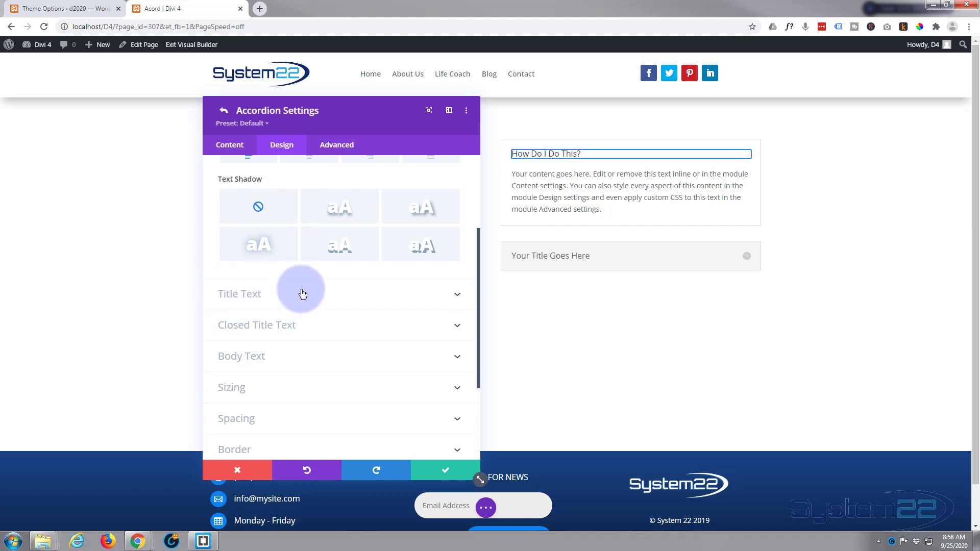
Set the Title Text font weight to Semi Bold and its style to uppercase.
click(342, 297)
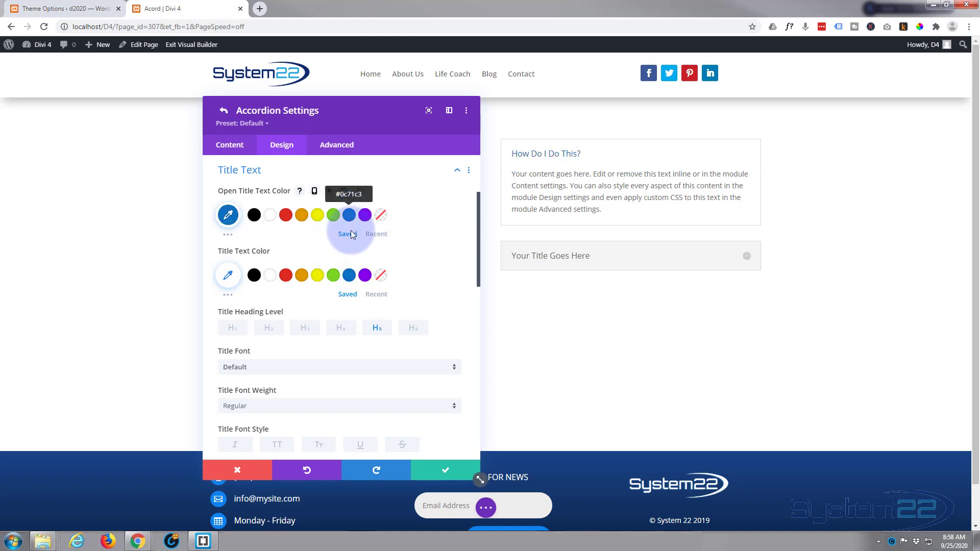
scroll(351, 256, down, 3)
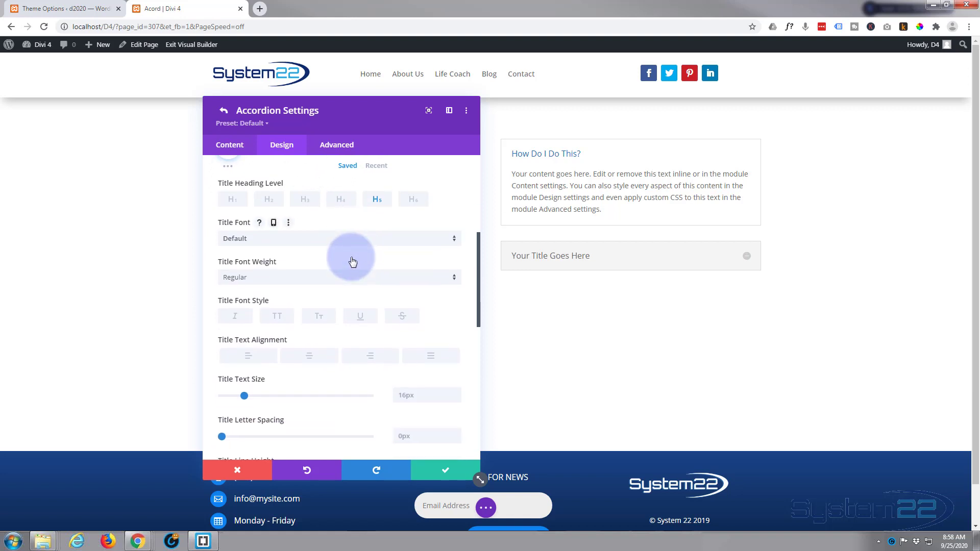
click(346, 255)
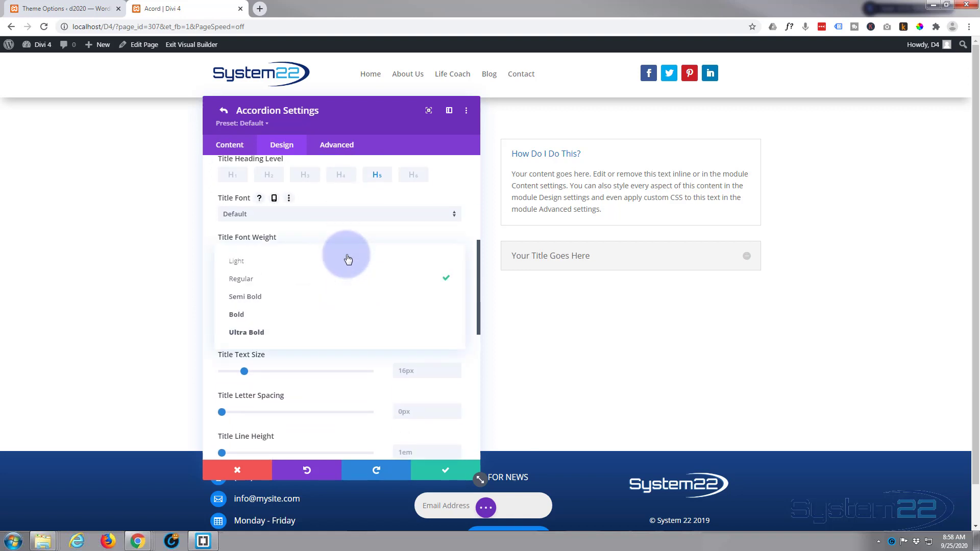
click(283, 298)
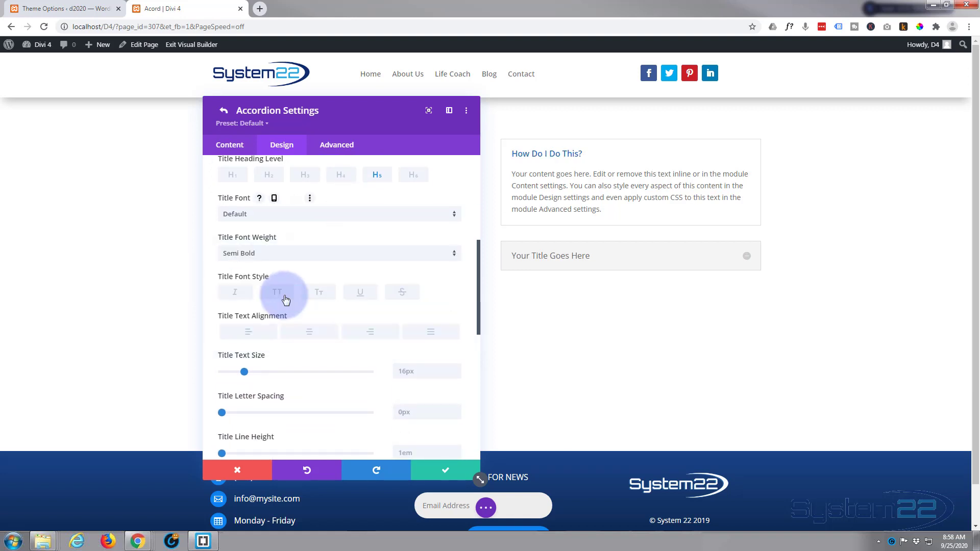
click(317, 295)
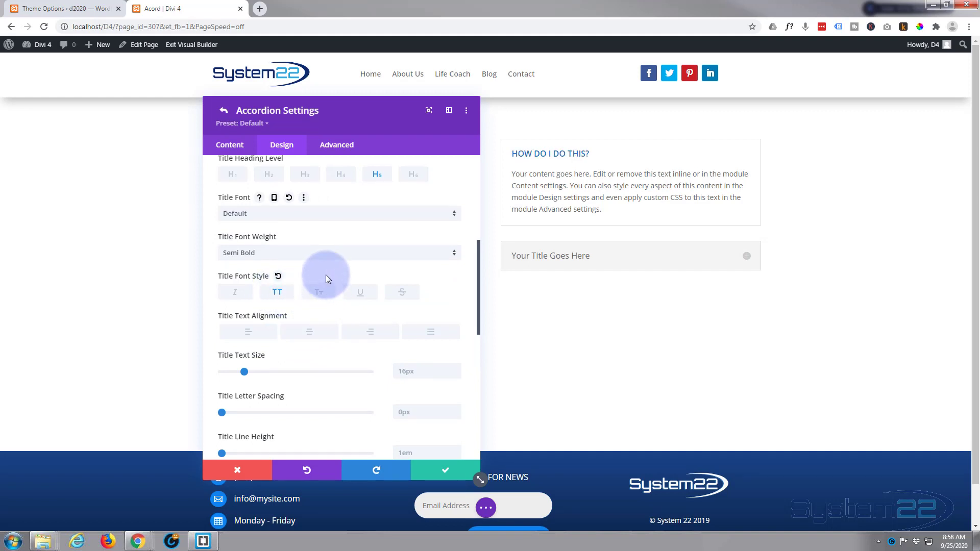
scroll(326, 274, down, 2)
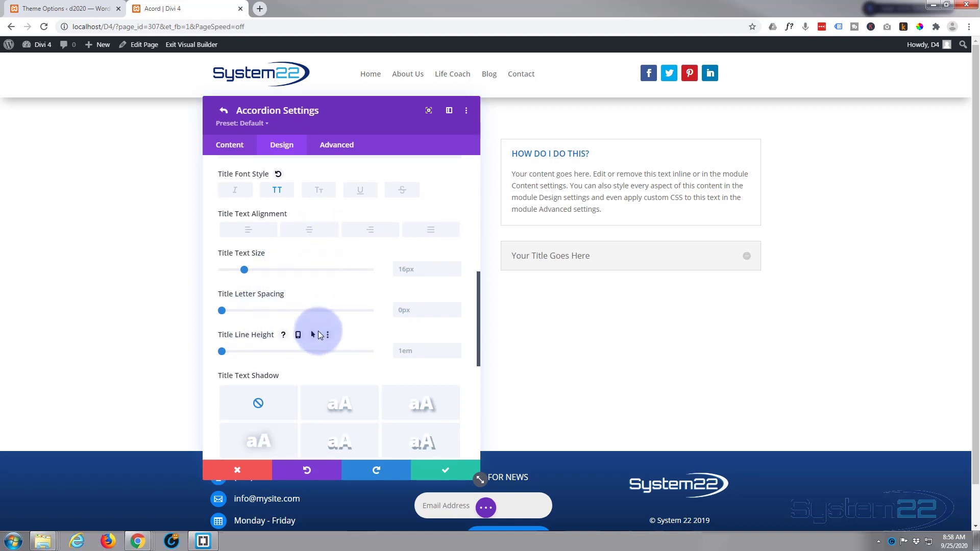
scroll(318, 333, up, 2)
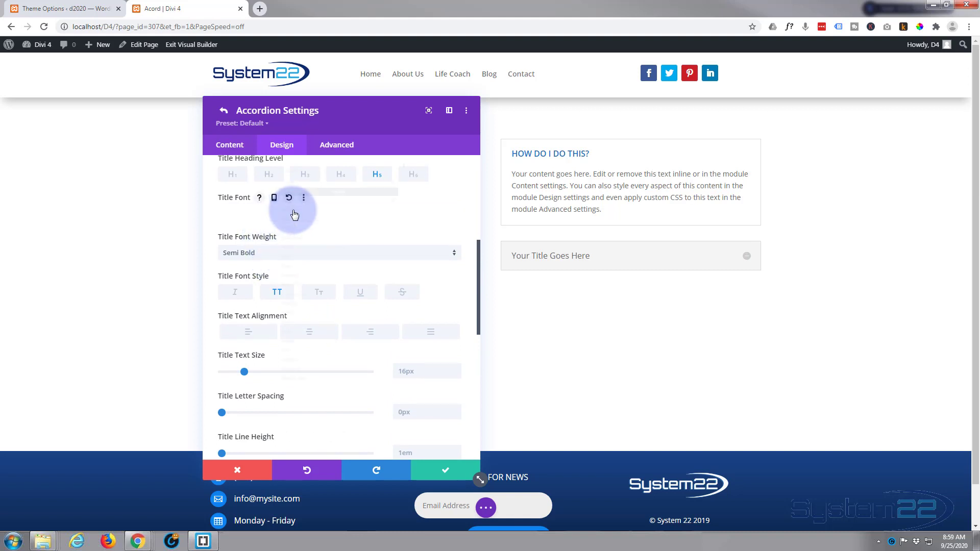
Browse the Title Font list and leave it at Default.
click(295, 214)
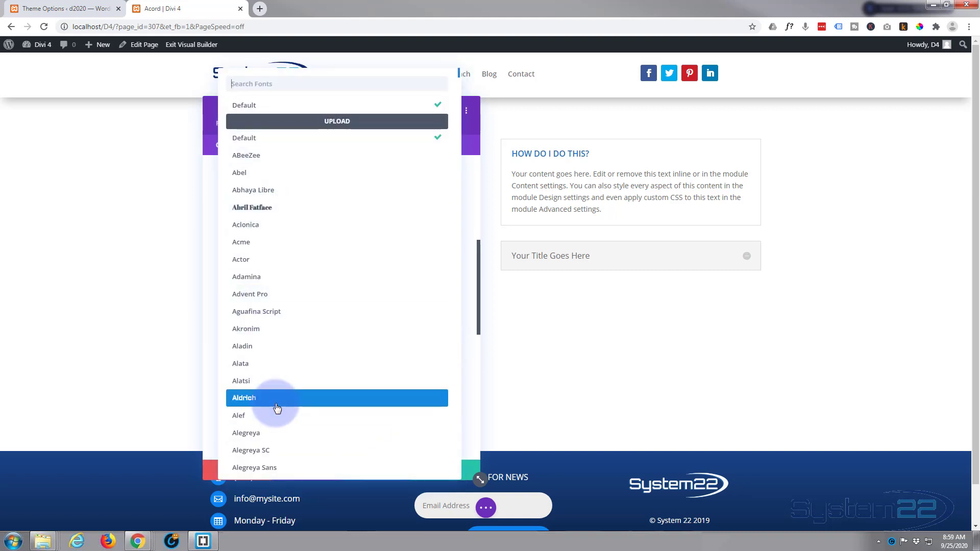
scroll(278, 410, down, 4)
scroll(278, 409, up, 4)
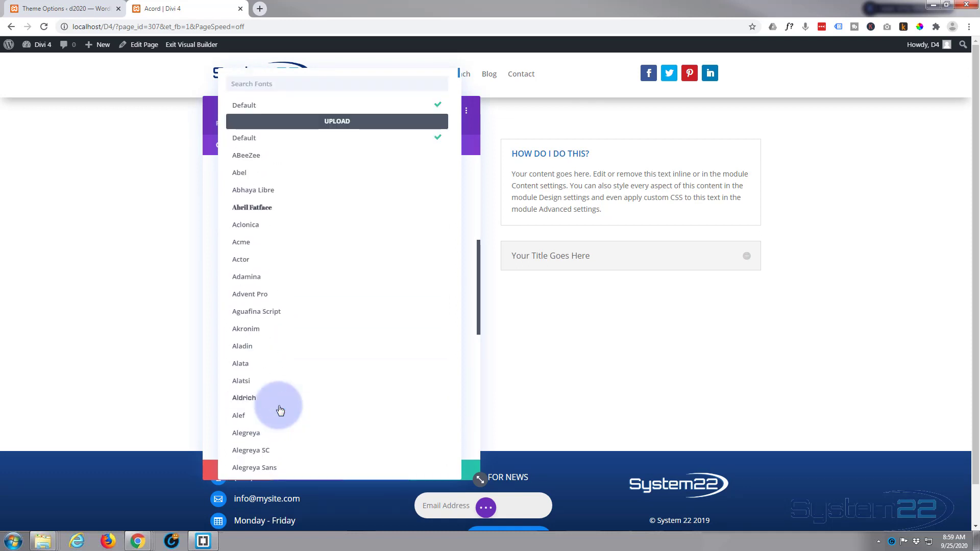
click(247, 138)
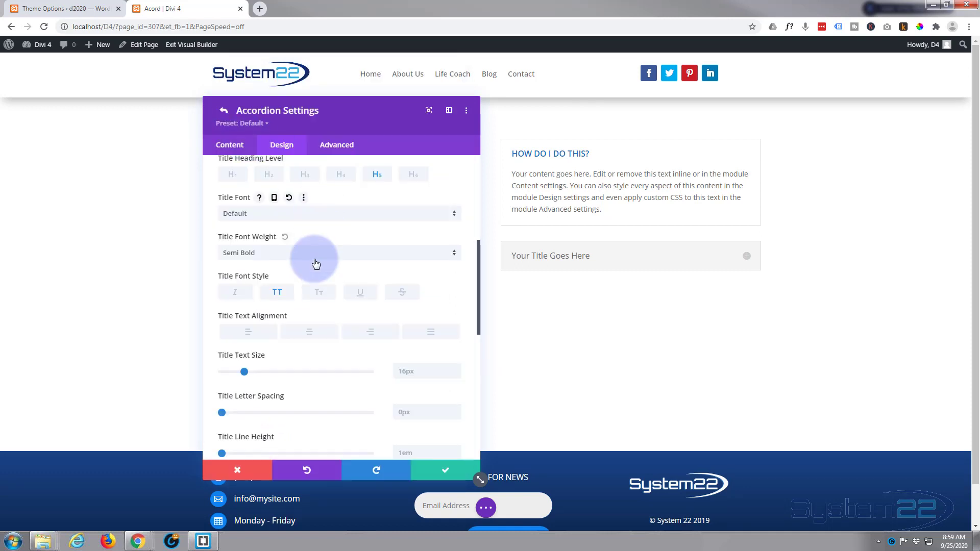
Make Closed Title Text Color purple (#8300e9), opening the second toggle to check it, then reach Body Text.
scroll(326, 308, down, 6)
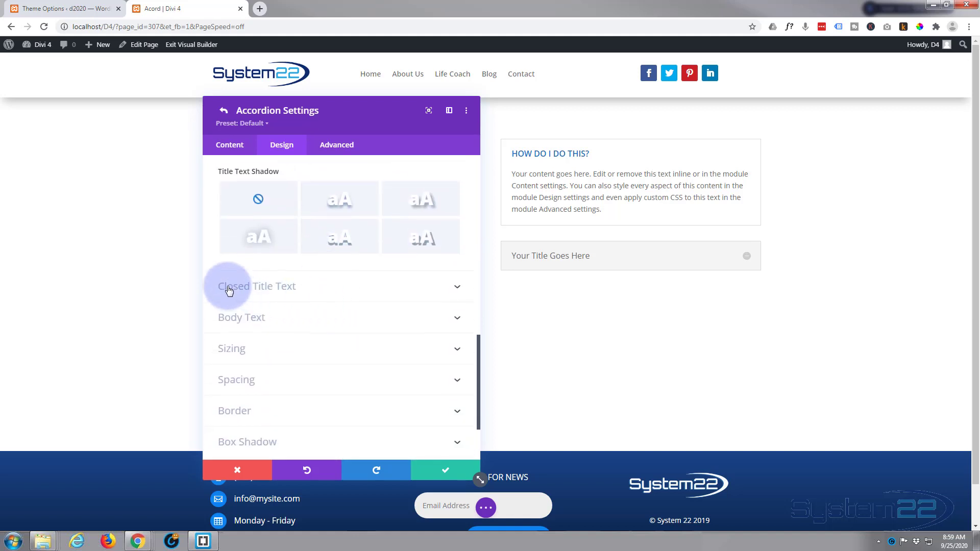
click(379, 289)
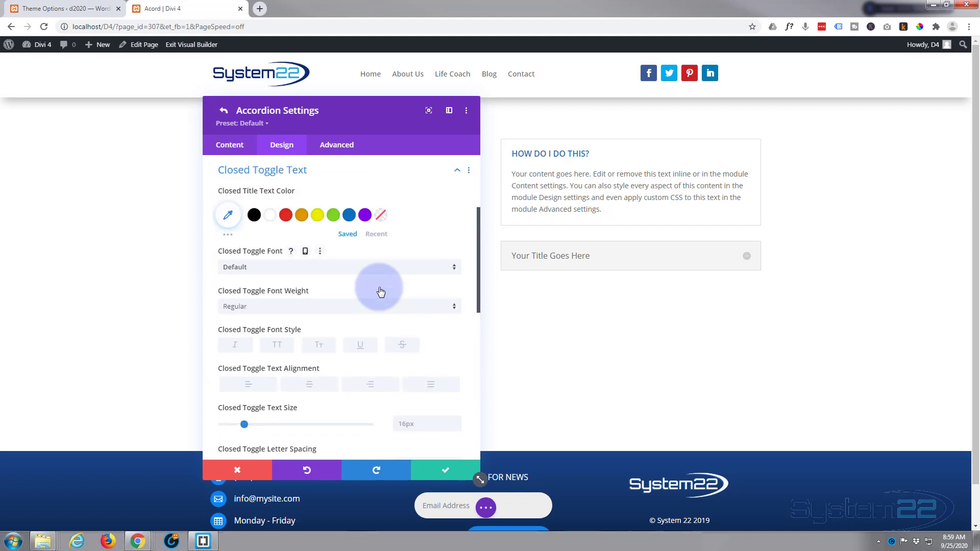
click(746, 259)
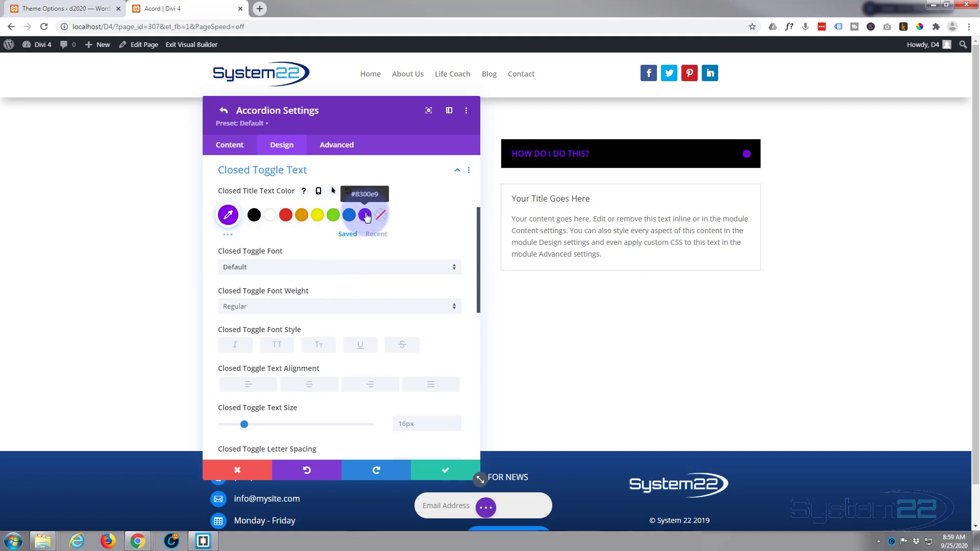
scroll(402, 212, down, 1)
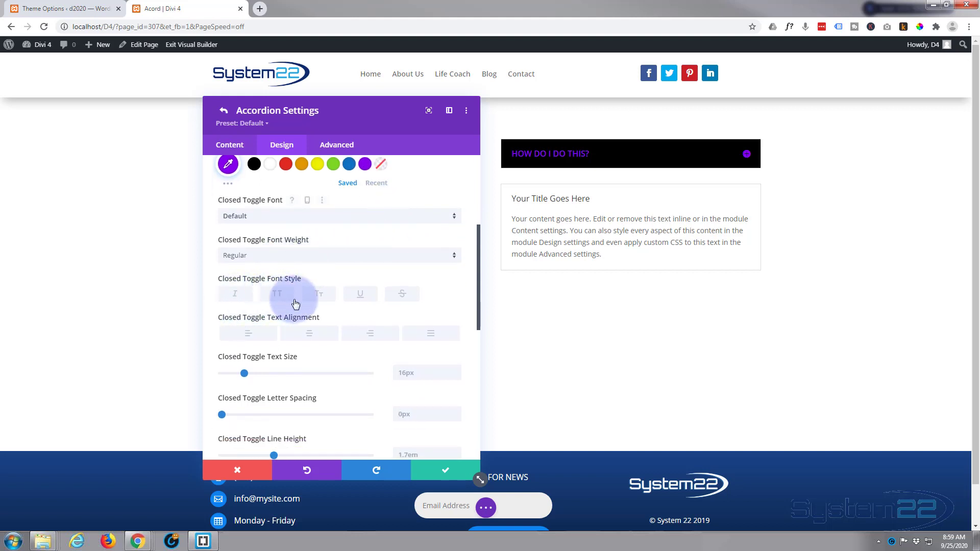
scroll(310, 342, down, 3)
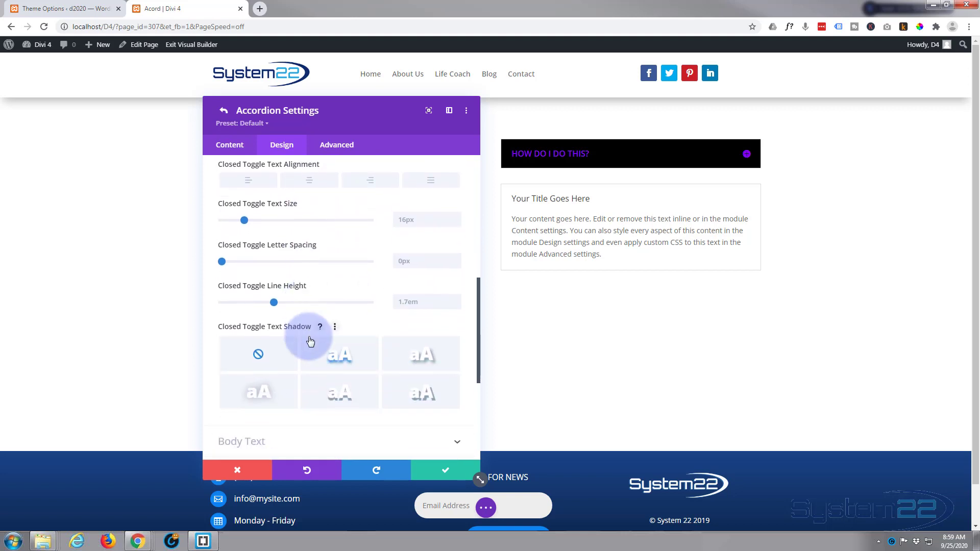
scroll(308, 340, down, 2)
scroll(310, 341, down, 1)
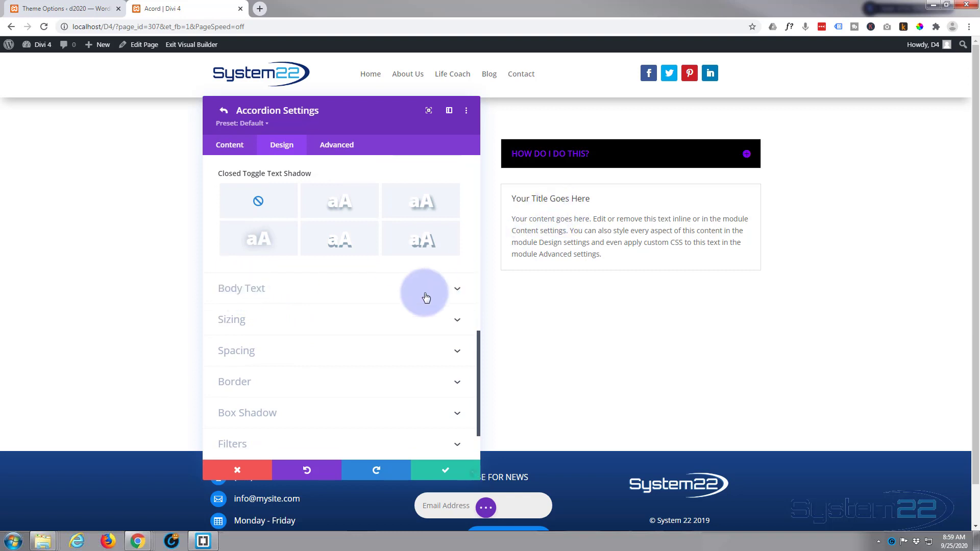
Preview a couple of Body Text shadow presets on the first toggle, then set the text shadow back to none.
click(329, 299)
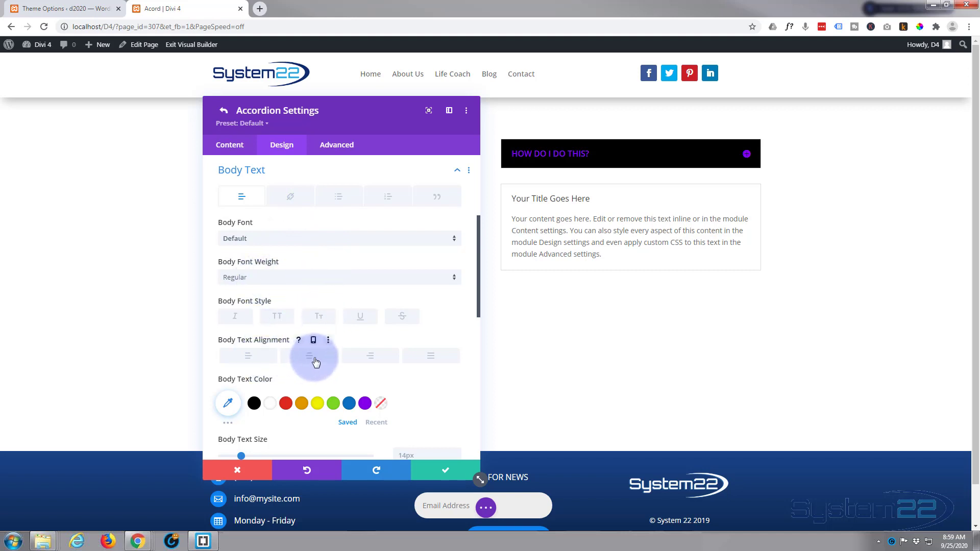
scroll(346, 337, down, 2)
scroll(347, 333, down, 1)
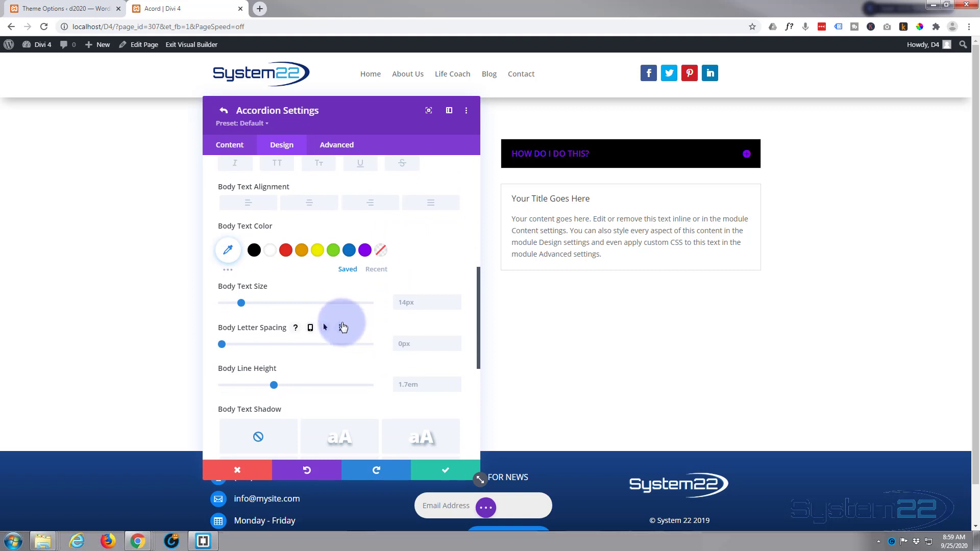
scroll(342, 326, down, 3)
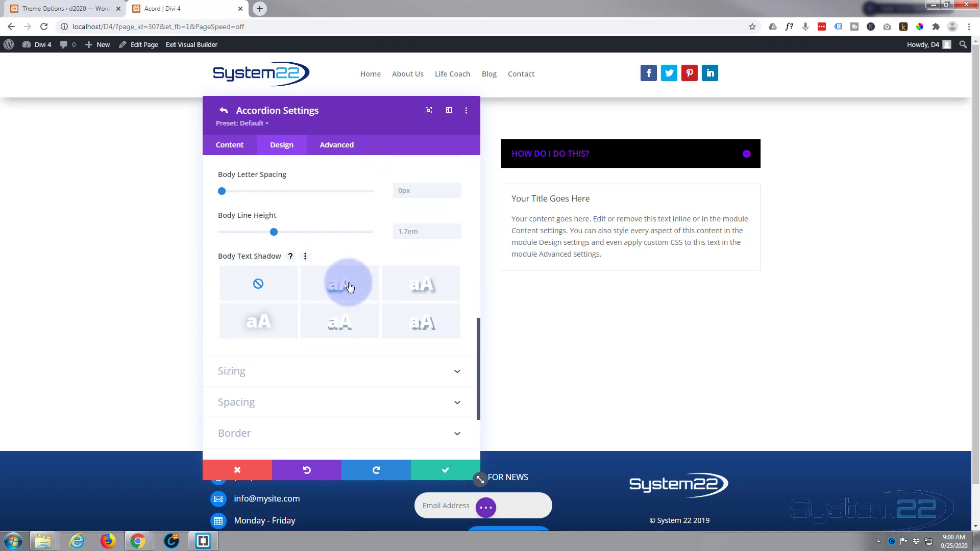
click(339, 288)
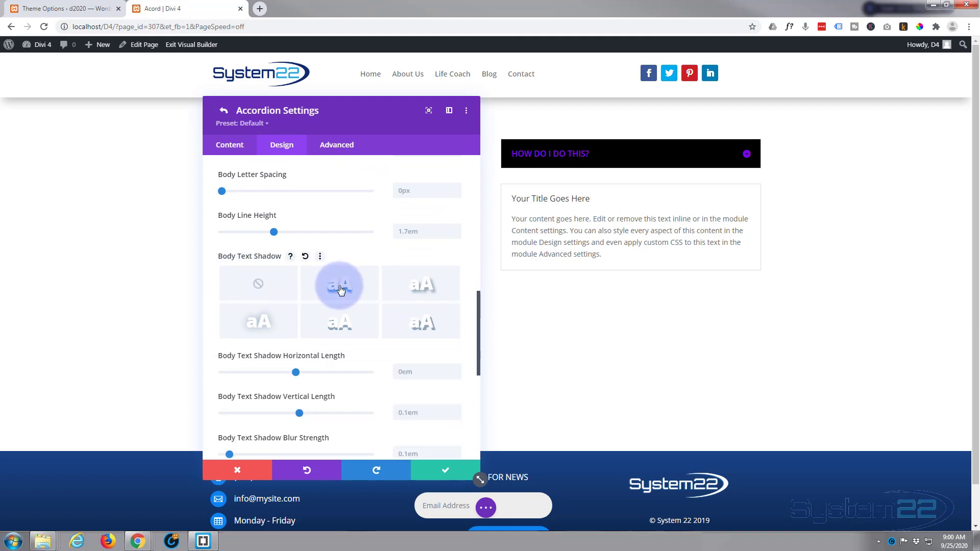
click(258, 285)
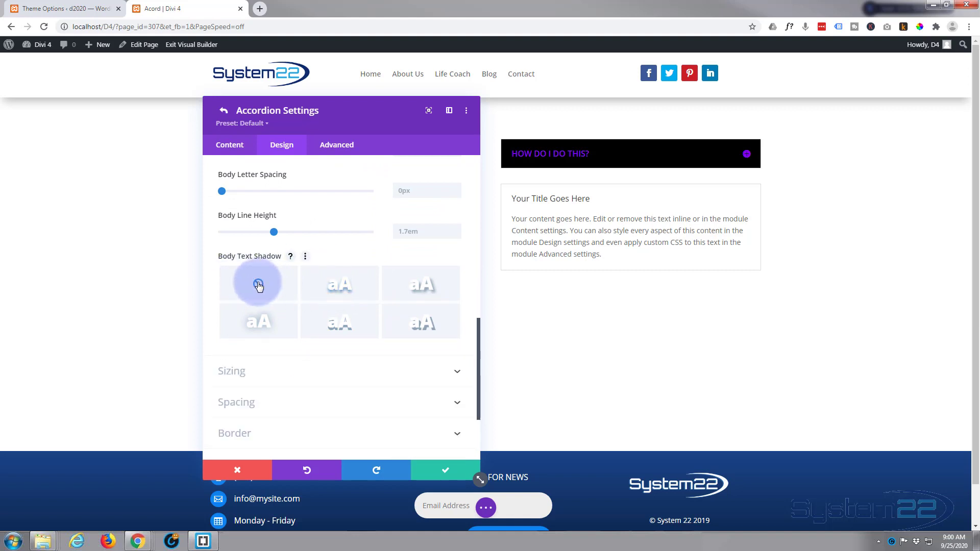
click(334, 288)
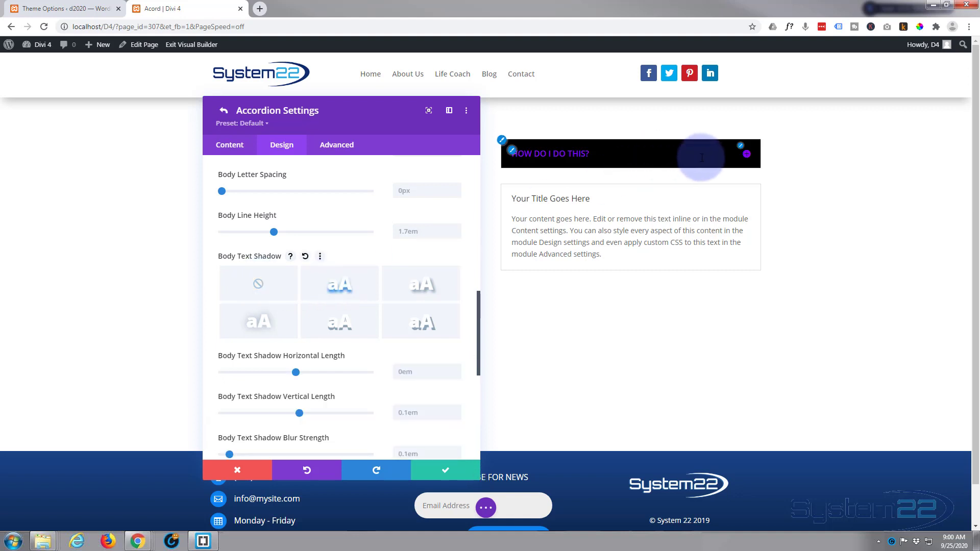
click(748, 158)
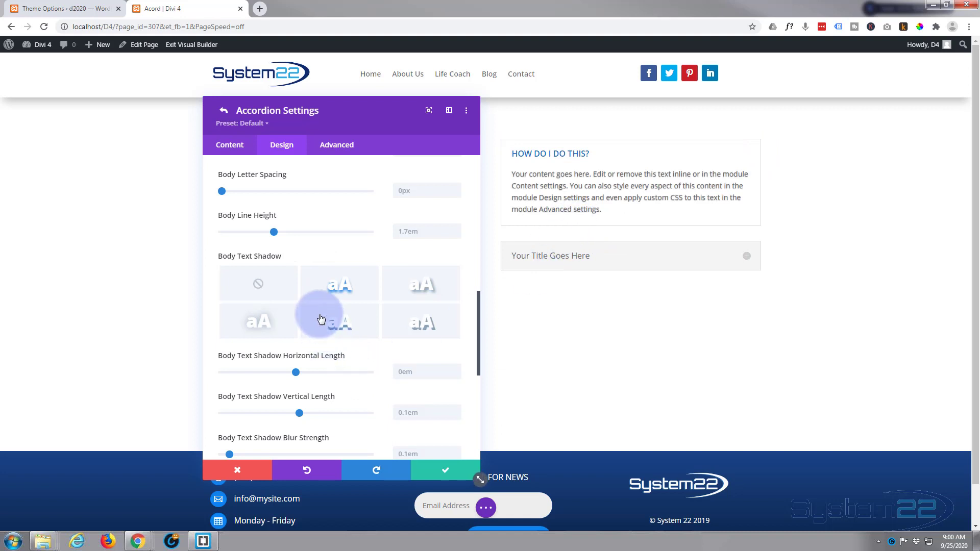
click(413, 291)
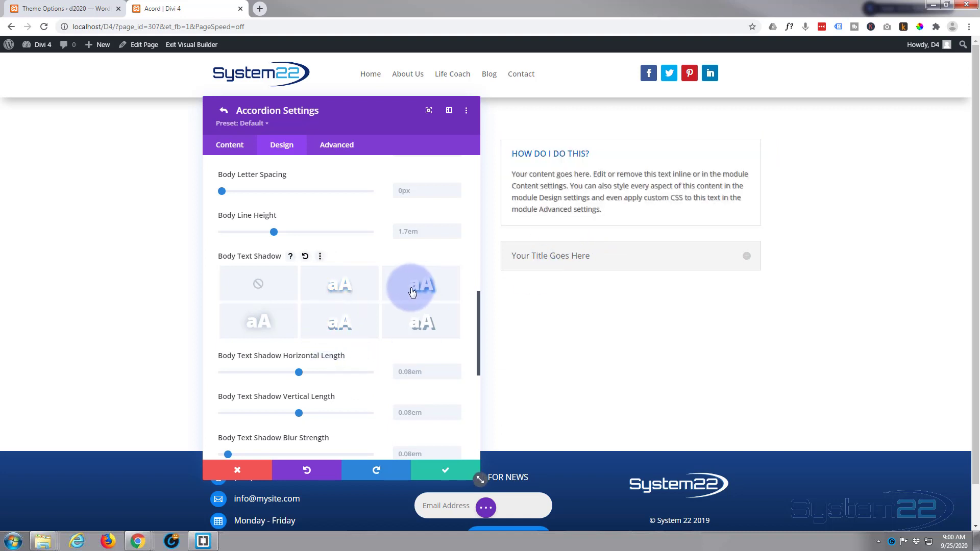
click(258, 284)
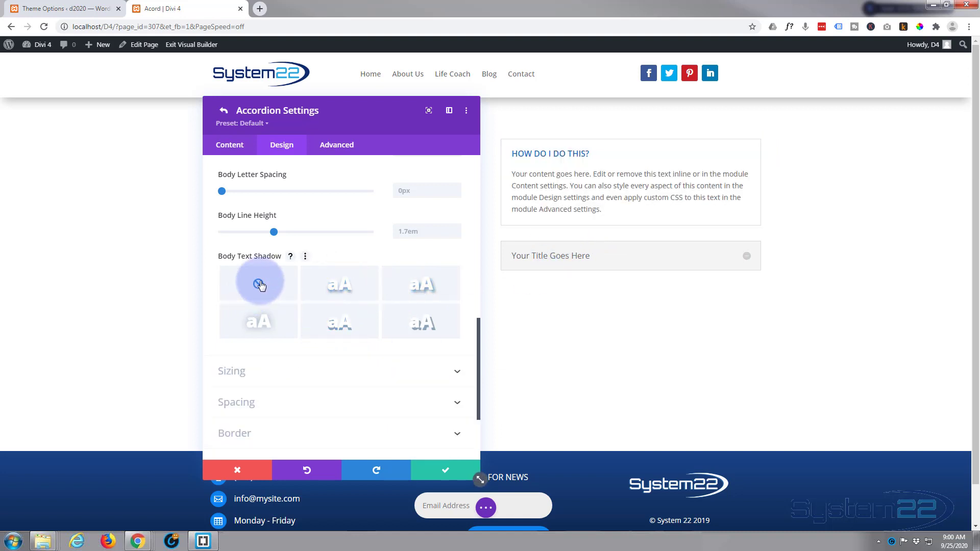
scroll(269, 285, down, 2)
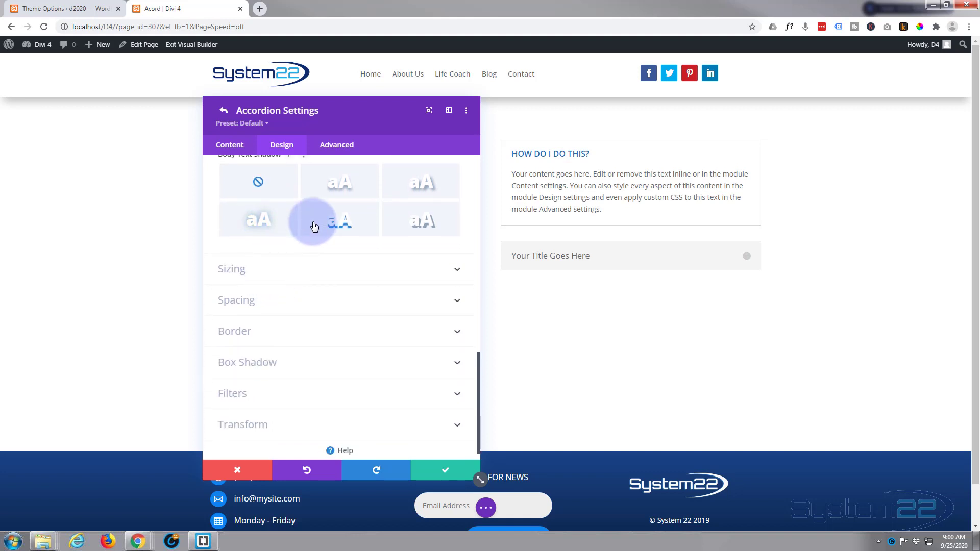
Try 62% and 56% widths with center and right alignment, then settle on 100% width, left-aligned.
click(317, 267)
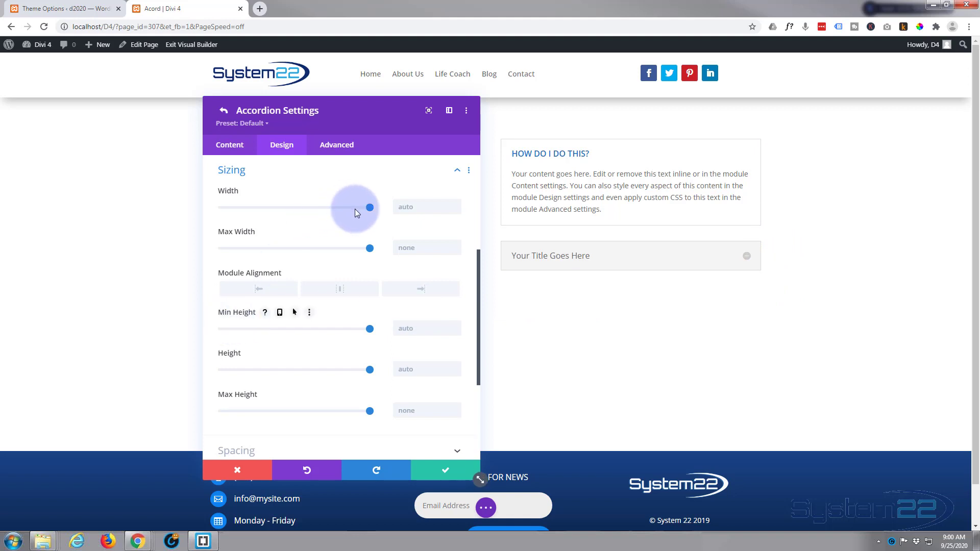
drag(368, 206, 314, 203)
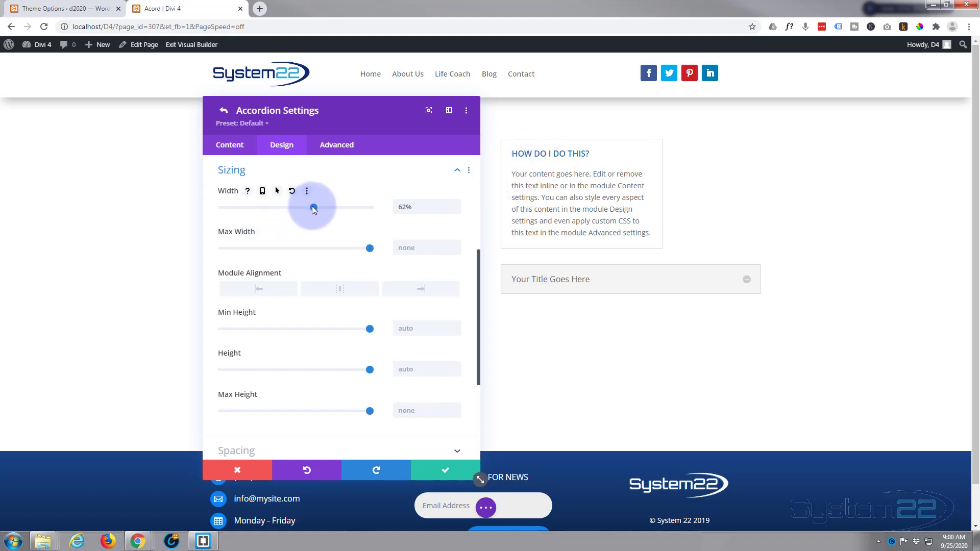
drag(309, 205, 305, 205)
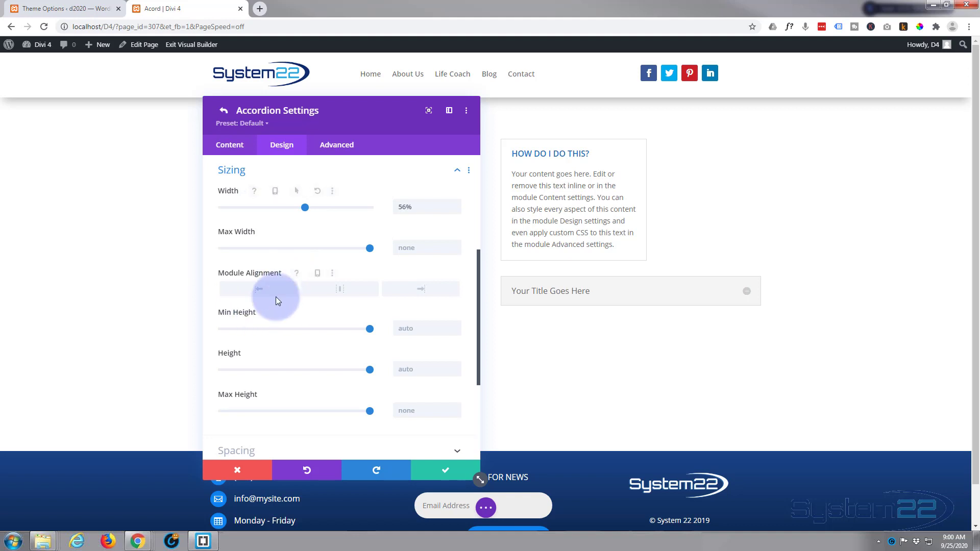
click(338, 290)
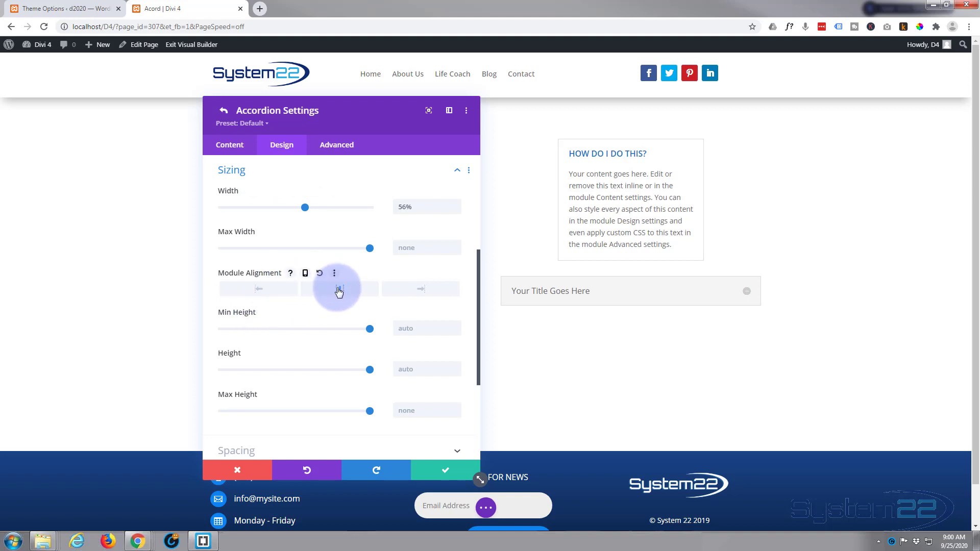
click(411, 292)
click(271, 291)
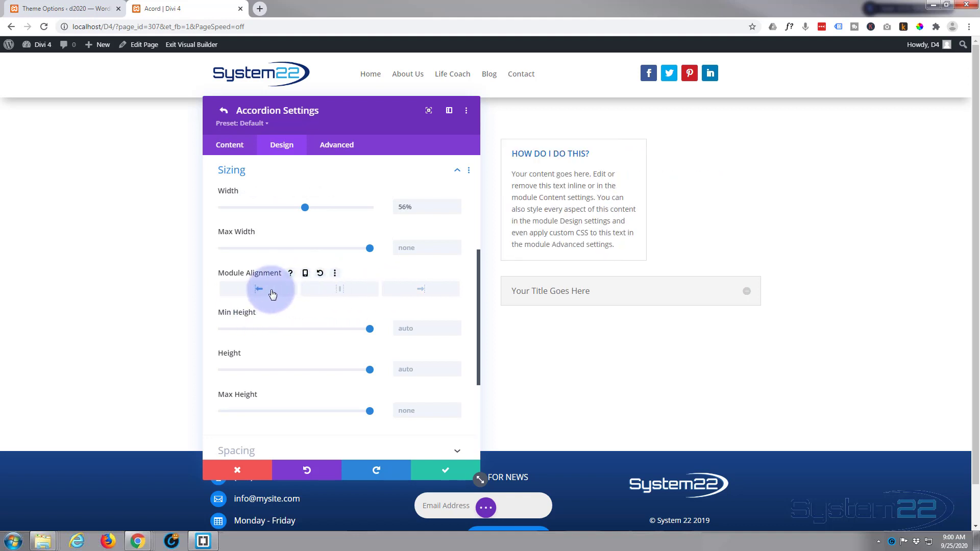
drag(304, 207, 376, 204)
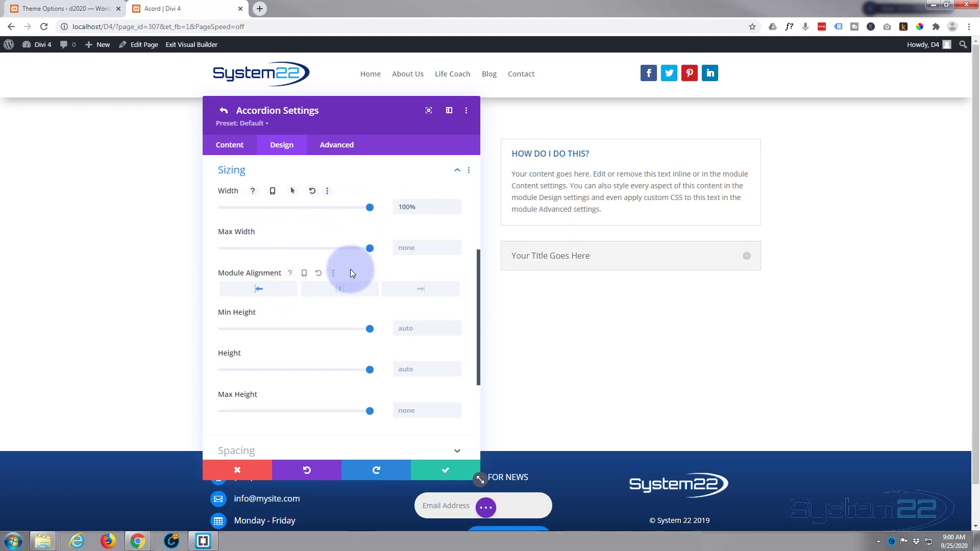
scroll(351, 270, down, 3)
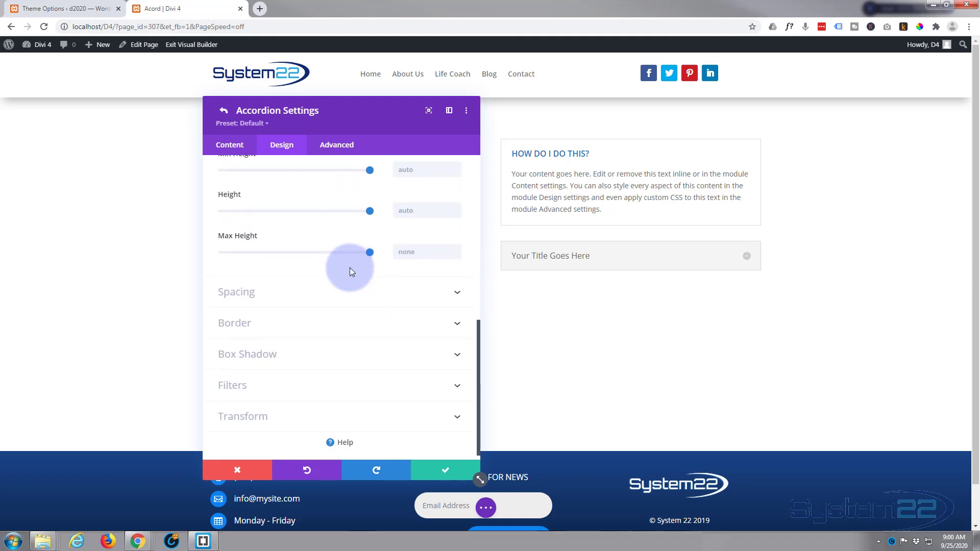
Set the accordion padding to 50px left and right, clearing the top and bottom values.
click(322, 289)
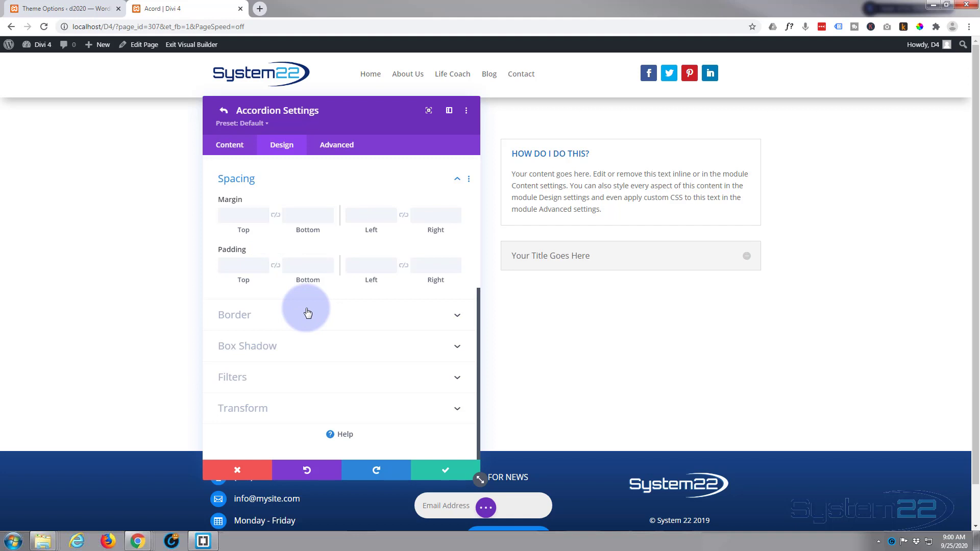
click(747, 258)
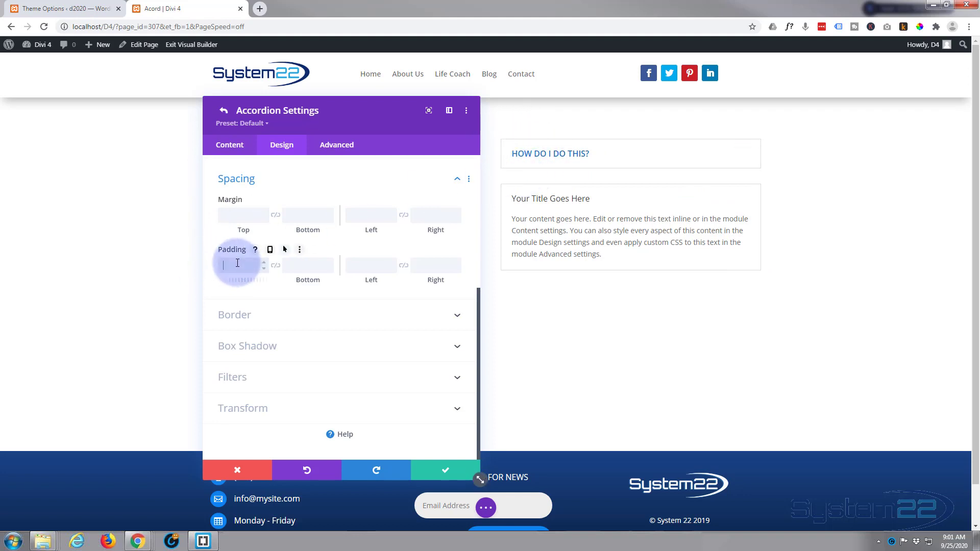
text(px)
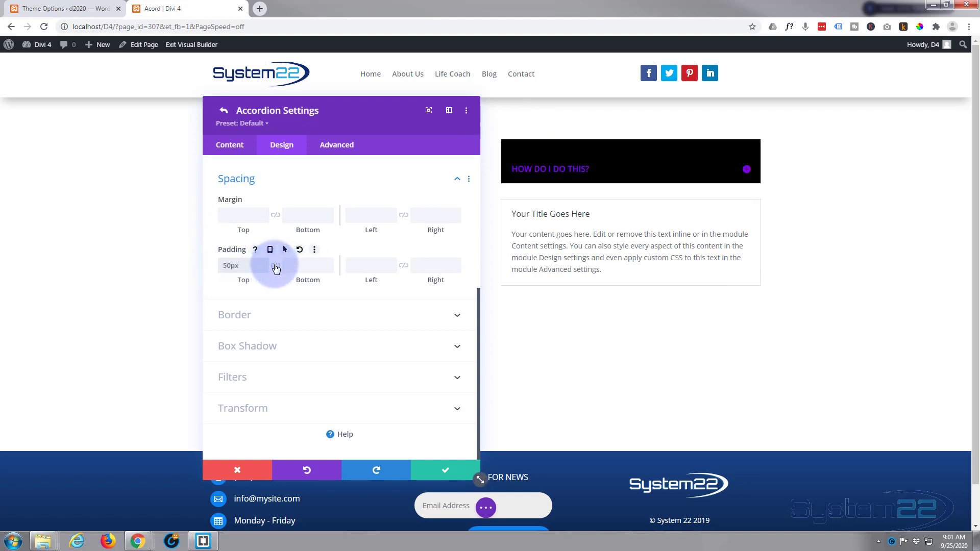
click(275, 266)
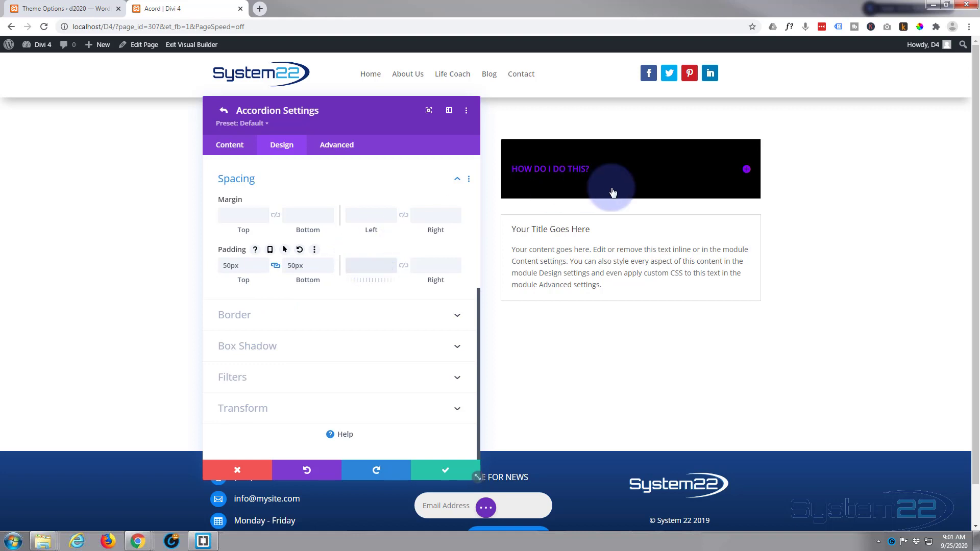
text(50px)
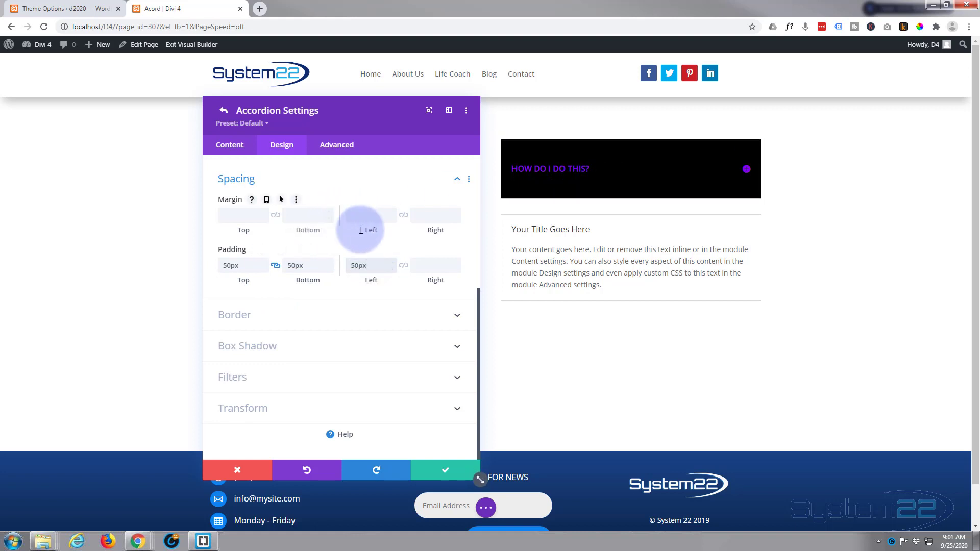
click(403, 265)
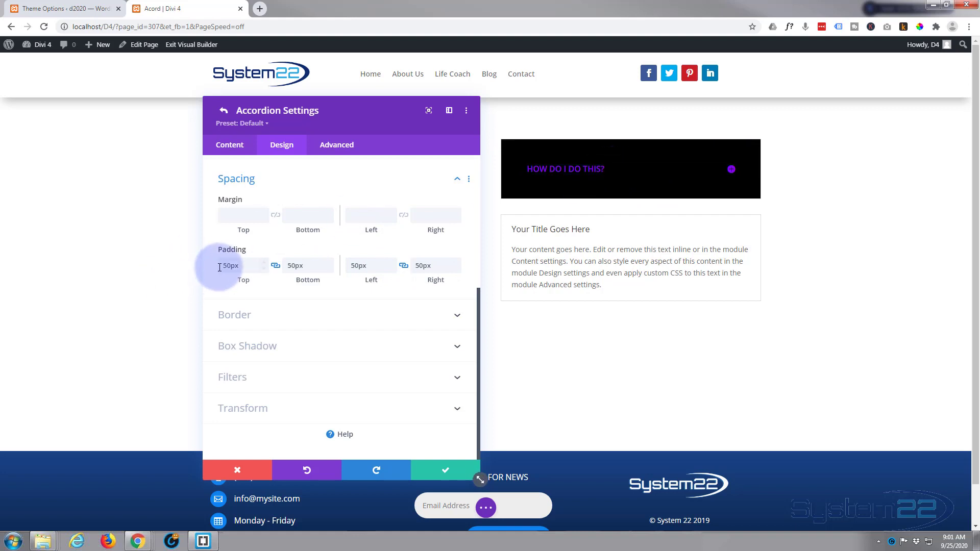
drag(220, 266, 249, 266)
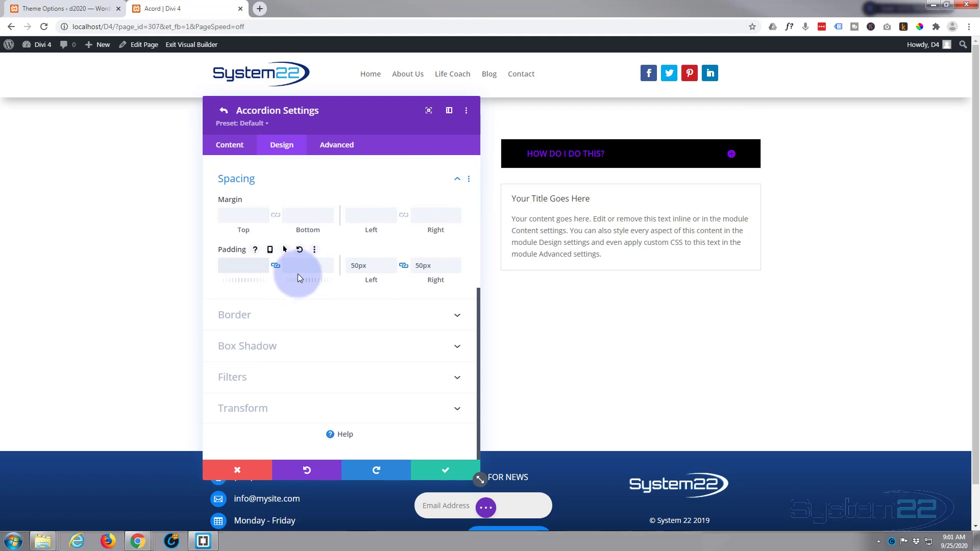
Give the toggles a 2px border in purple #8300e9, previewed on the open first item.
click(304, 319)
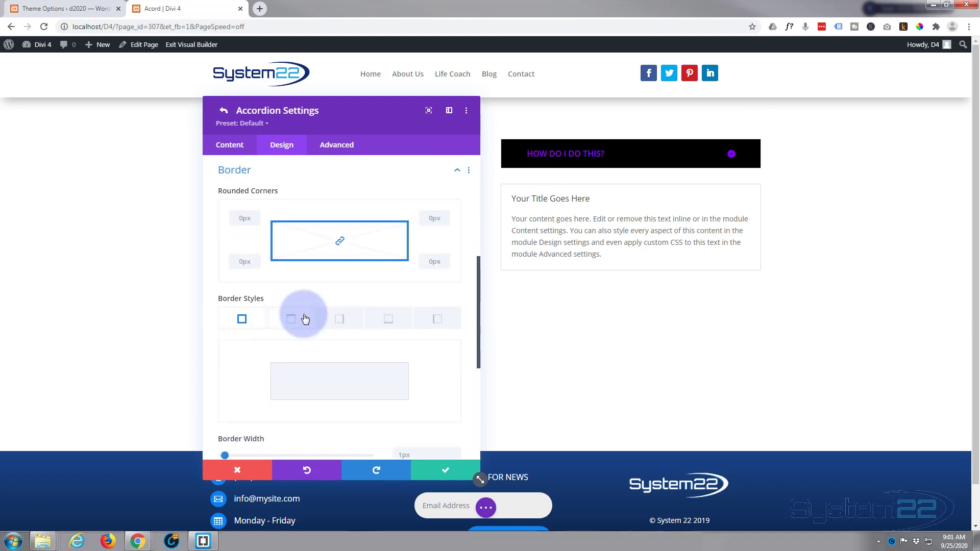
scroll(300, 289, down, 1)
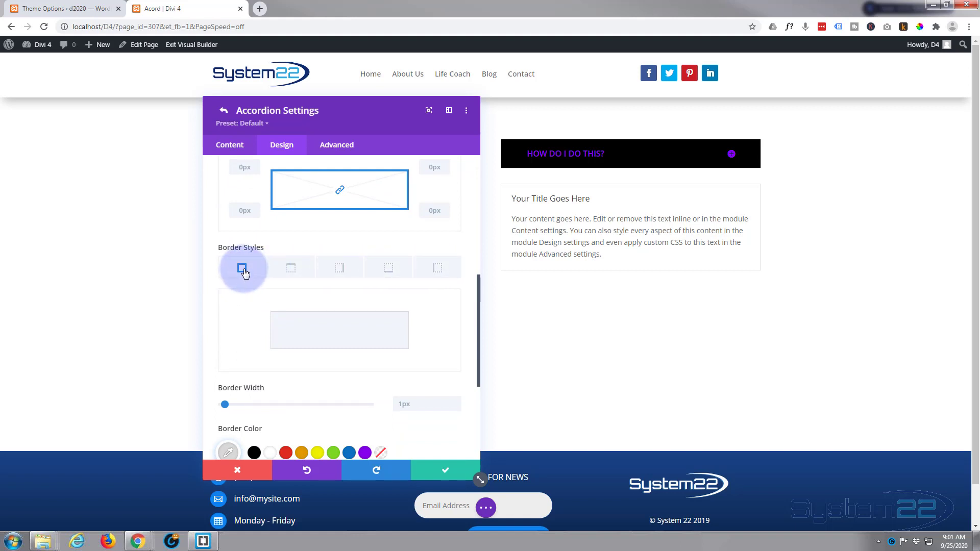
scroll(252, 310, down, 2)
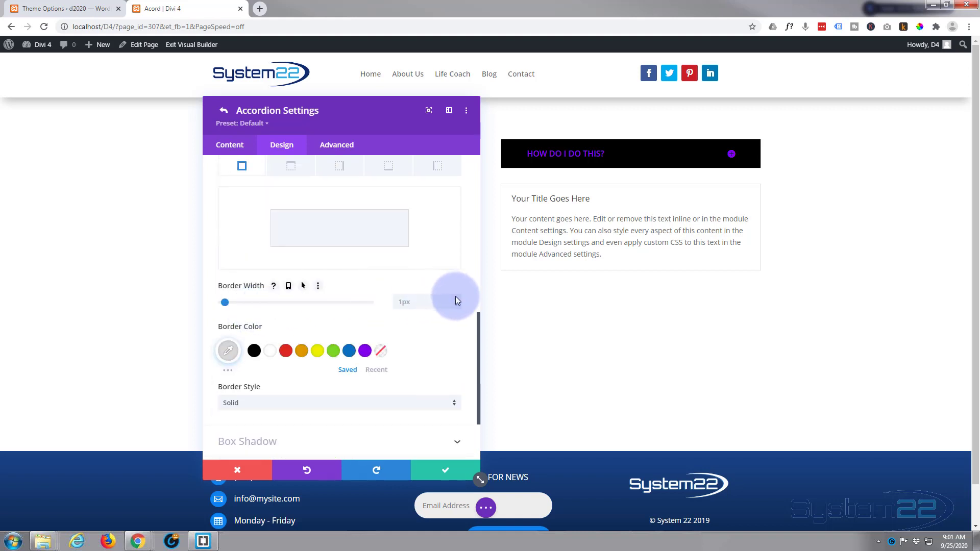
key(Up)
click(364, 349)
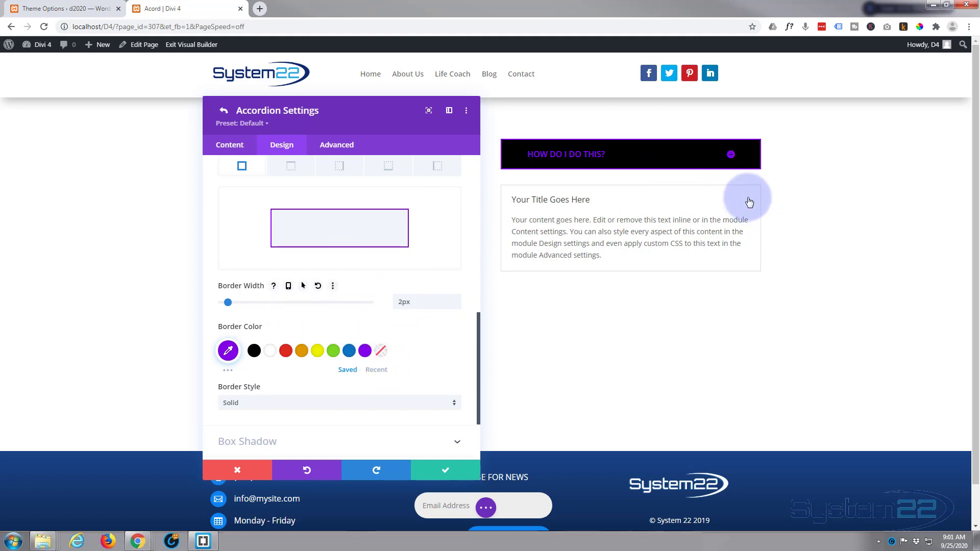
click(733, 153)
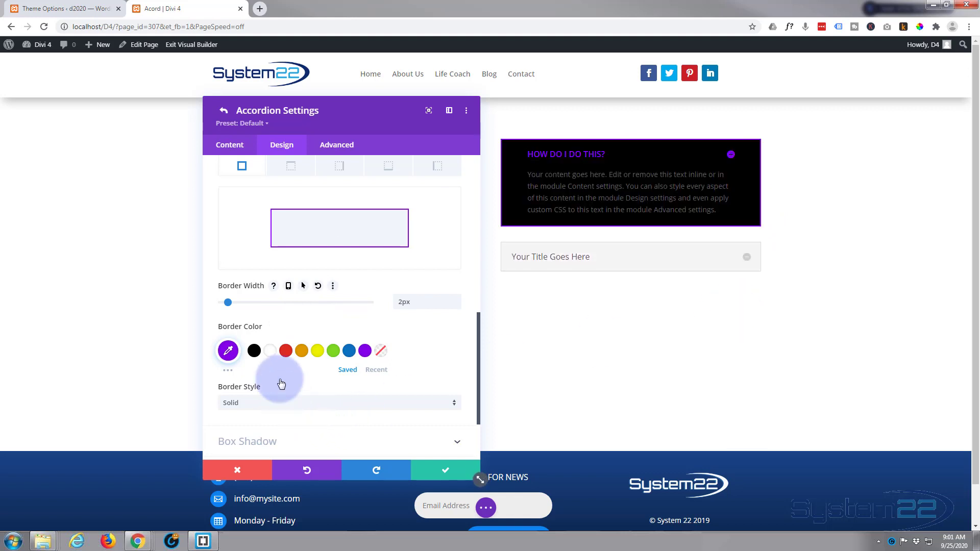
click(363, 351)
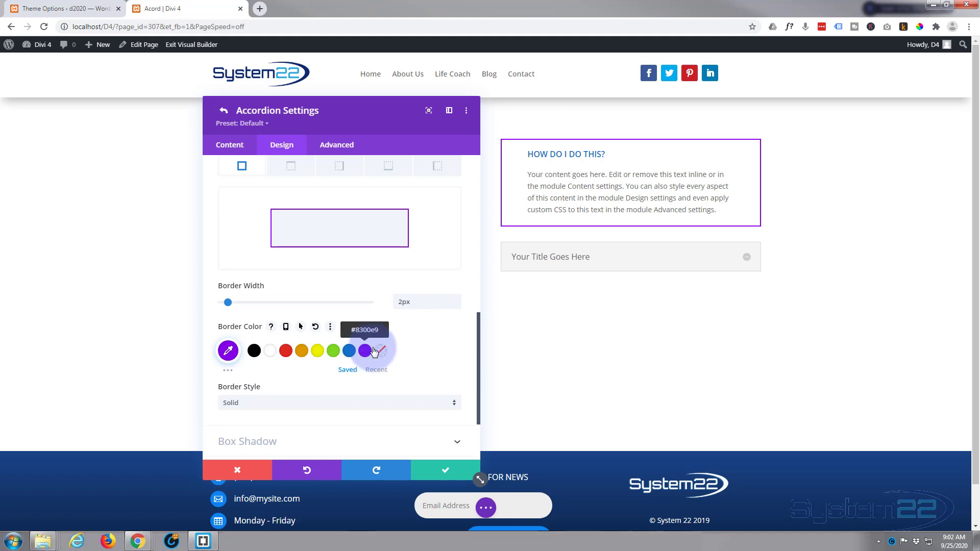
scroll(362, 353, down, 3)
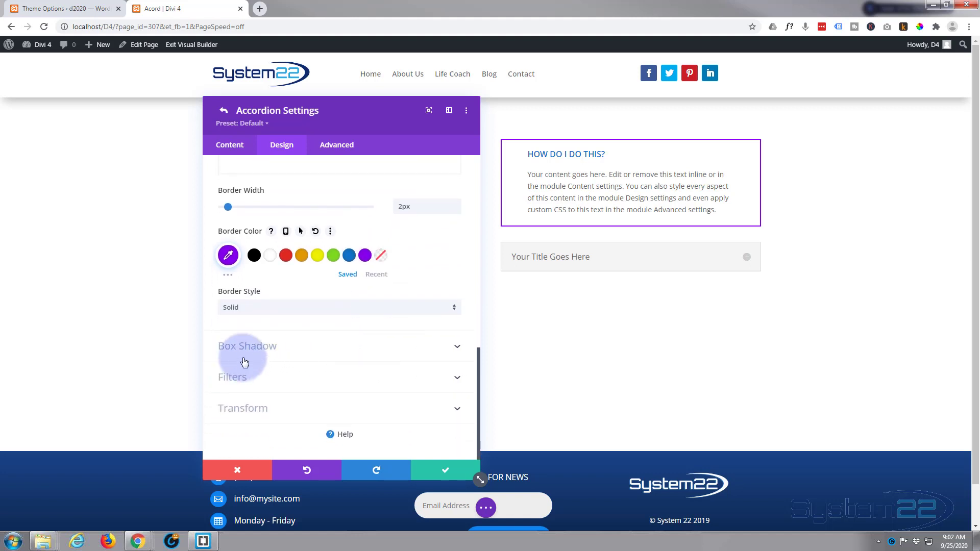
Try several Box Shadow presets and keep one with 12px vertical offset, 18px blur, -6px spread.
click(338, 350)
click(420, 304)
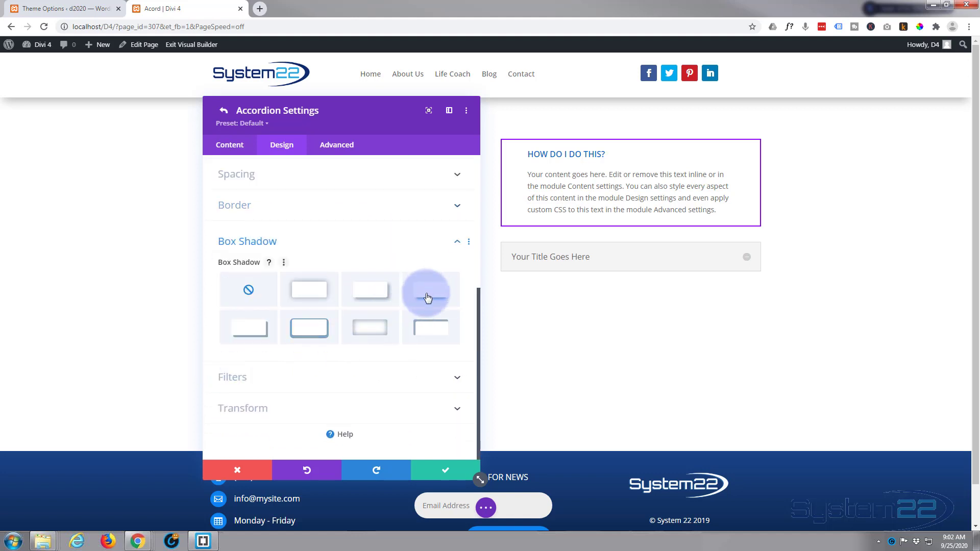
click(269, 340)
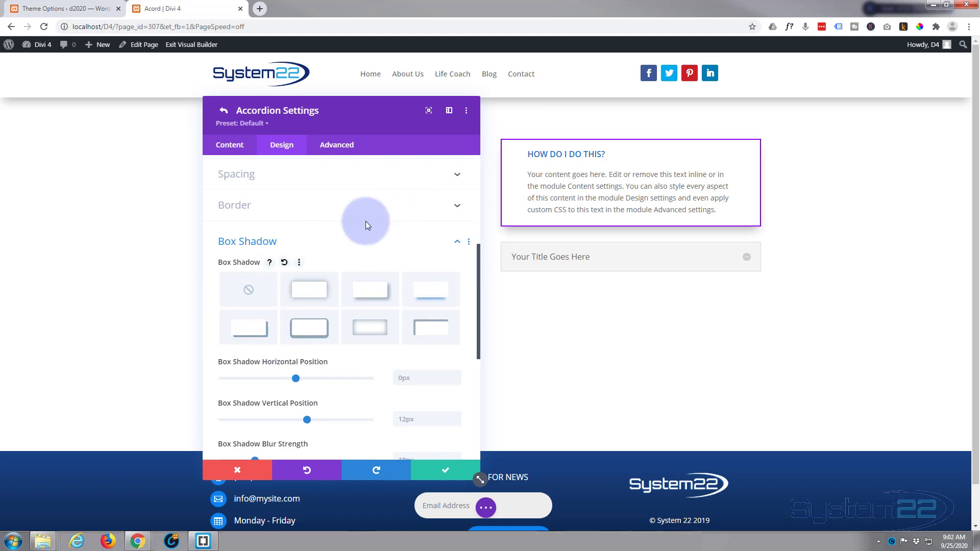
click(322, 334)
scroll(323, 326, down, 5)
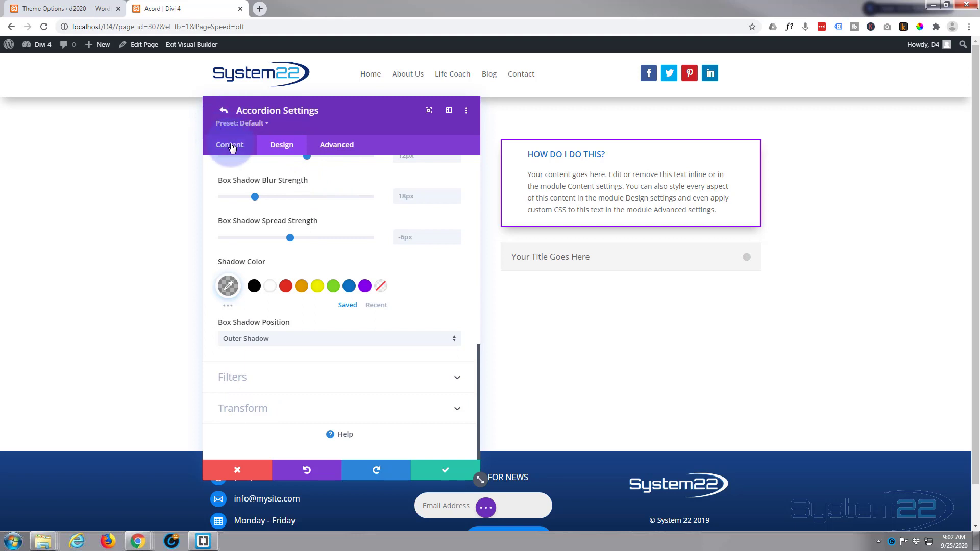
Delete 'Your Title Goes Here', duplicate How Do I Do This? to six items, and retitle the second 'How Do I Do That?'.
click(451, 472)
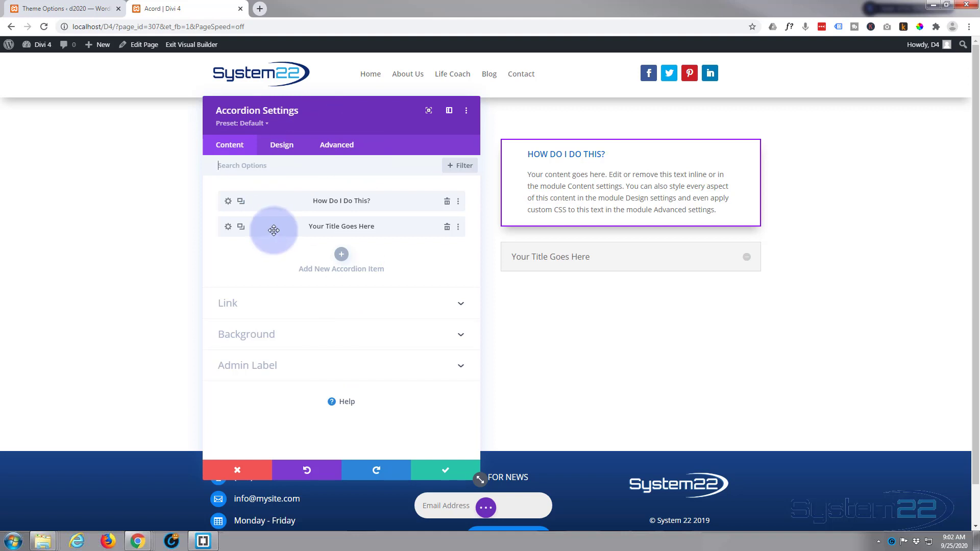
click(447, 228)
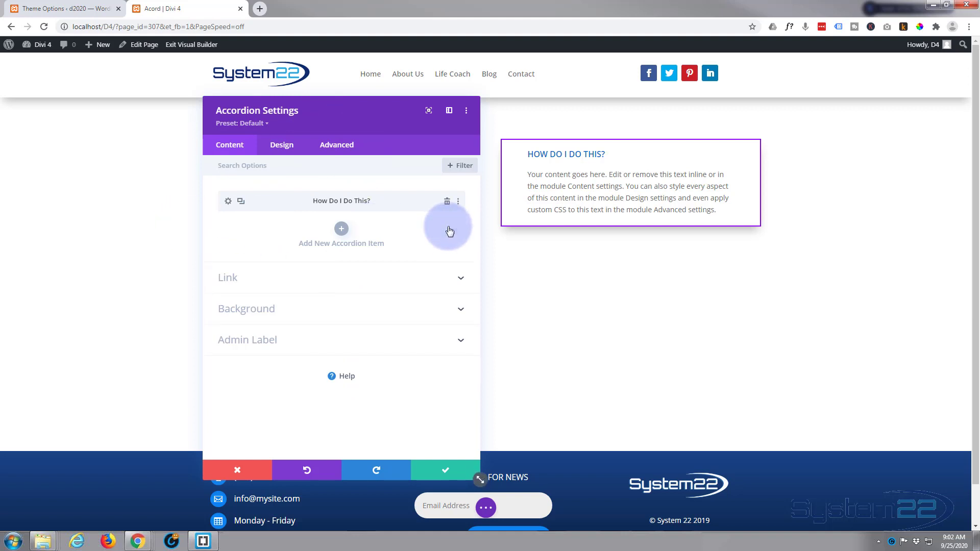
click(242, 203)
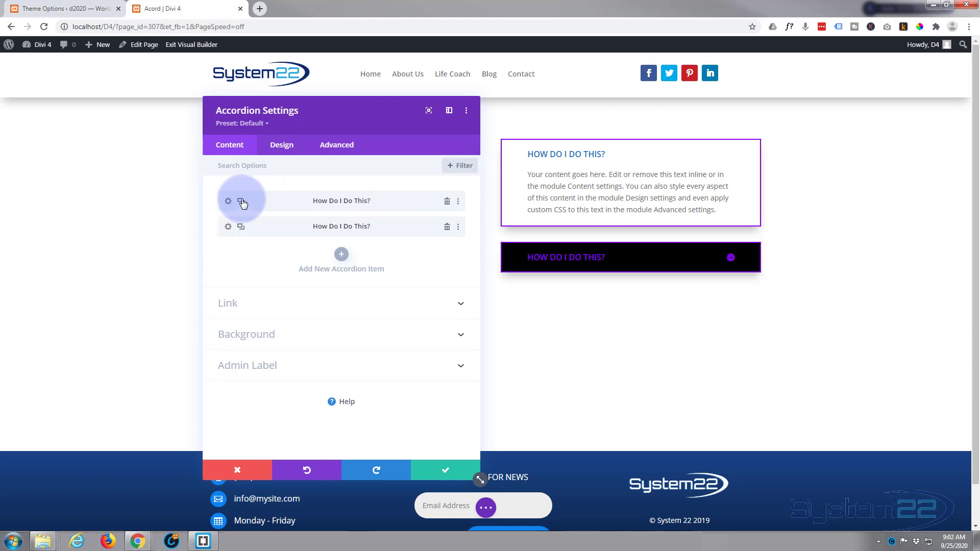
click(242, 202)
click(241, 202)
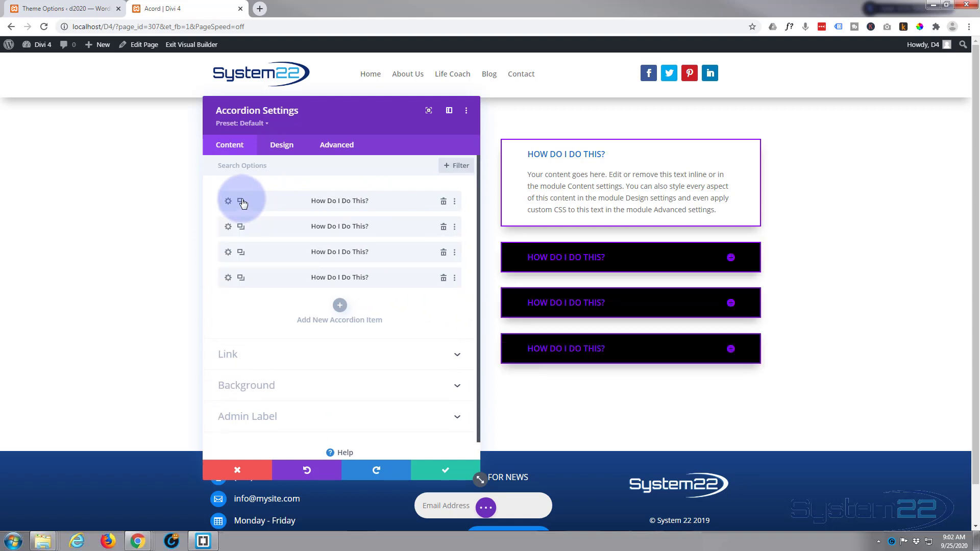
click(241, 202)
click(242, 202)
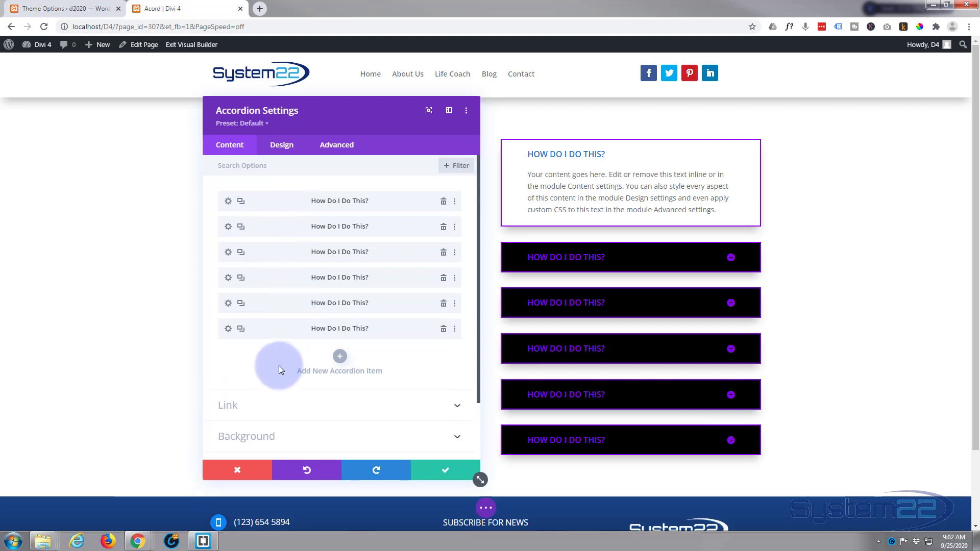
click(228, 227)
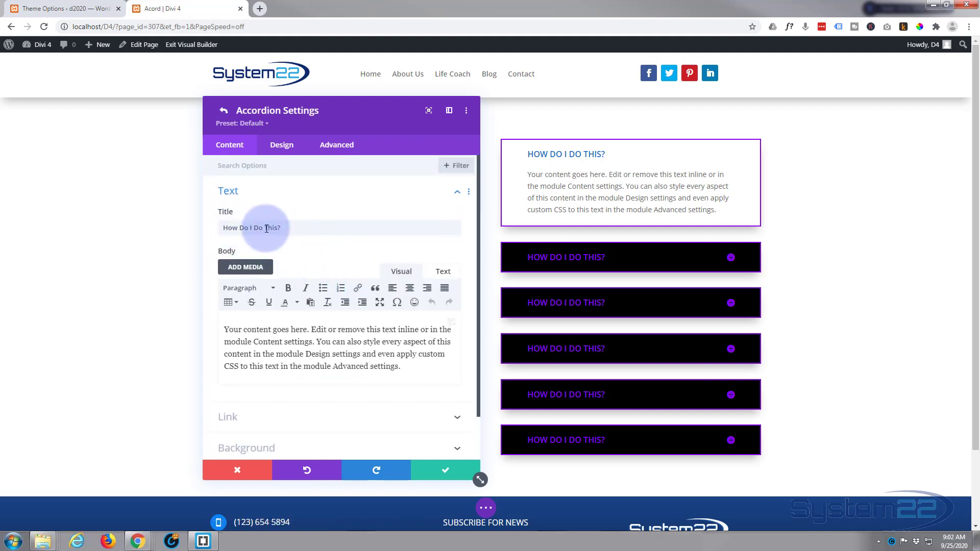
drag(266, 228, 277, 227)
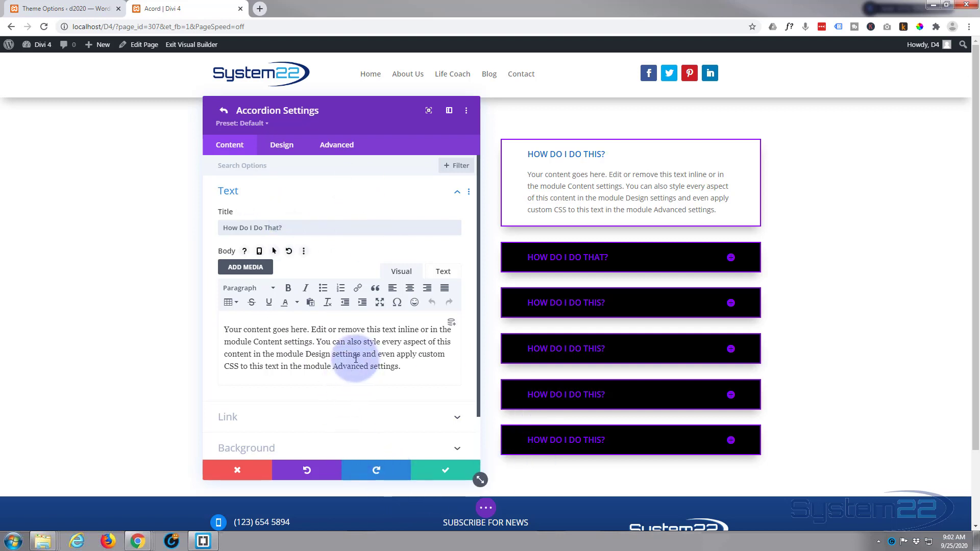
Confirm the item and accordion settings, Save Draft for the page, then Exit Visual Builder.
click(447, 474)
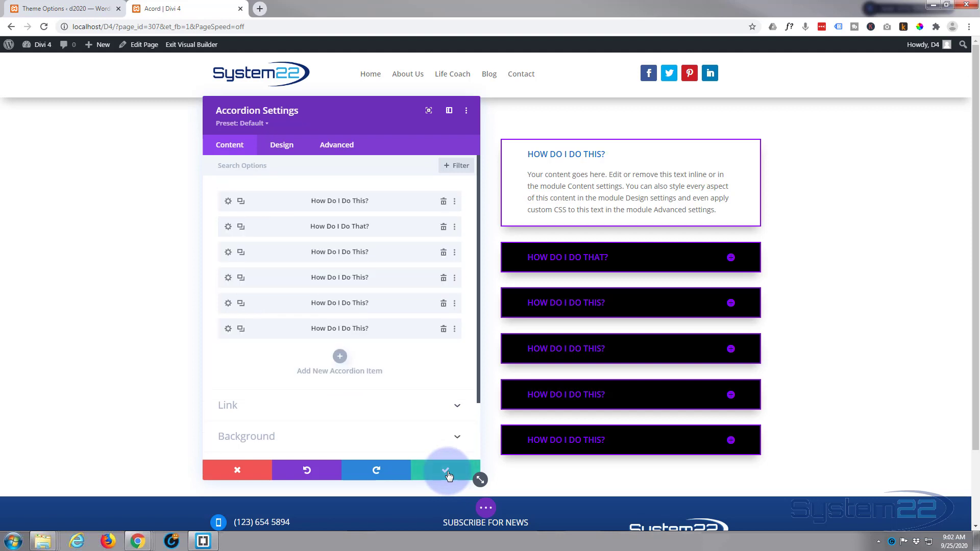
click(447, 470)
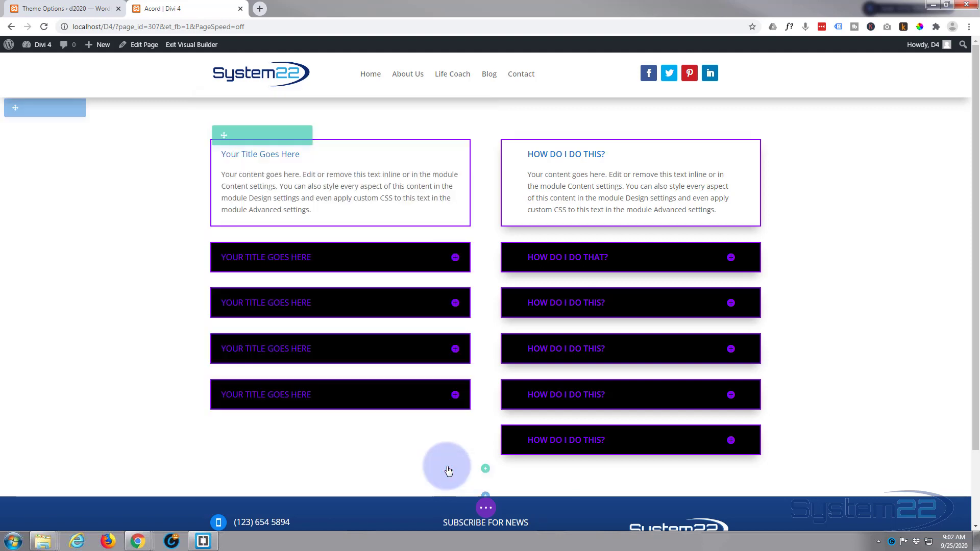
click(480, 509)
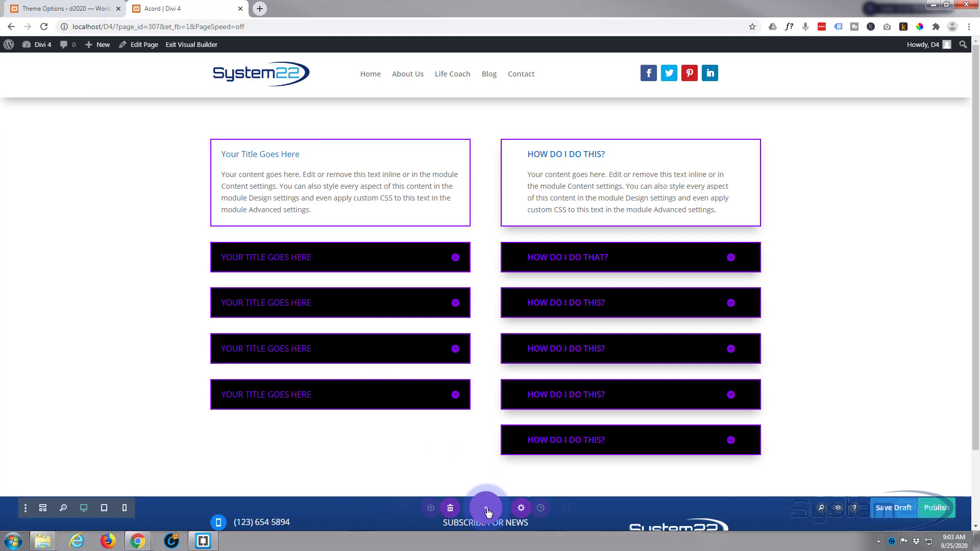
click(895, 510)
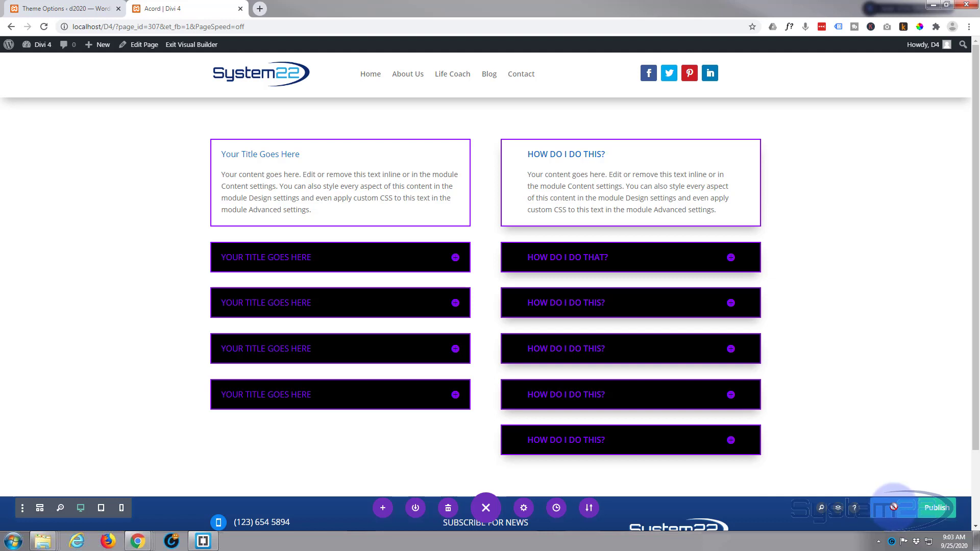
click(190, 45)
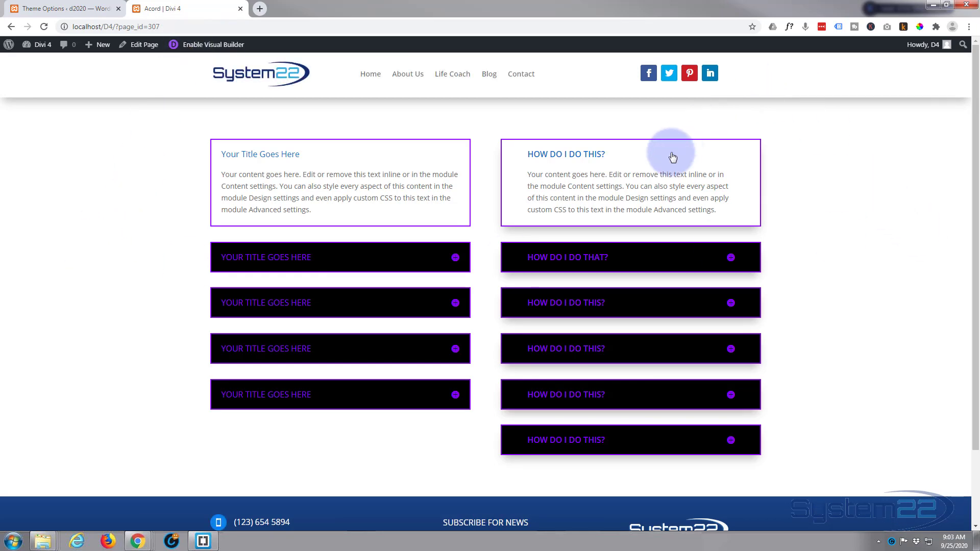
Expand the right accordion's toggles in turn, from How Do I Do That? through the sixth item.
click(731, 259)
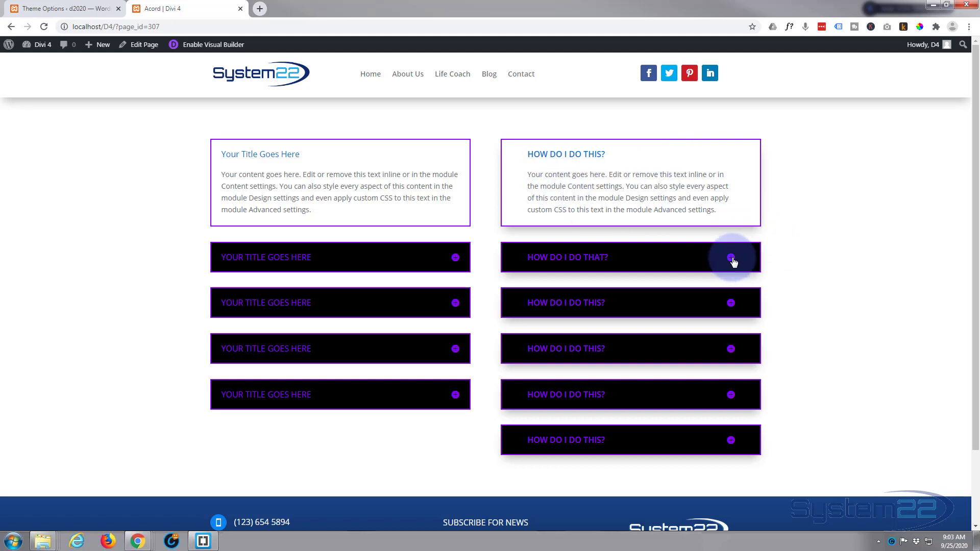
click(731, 305)
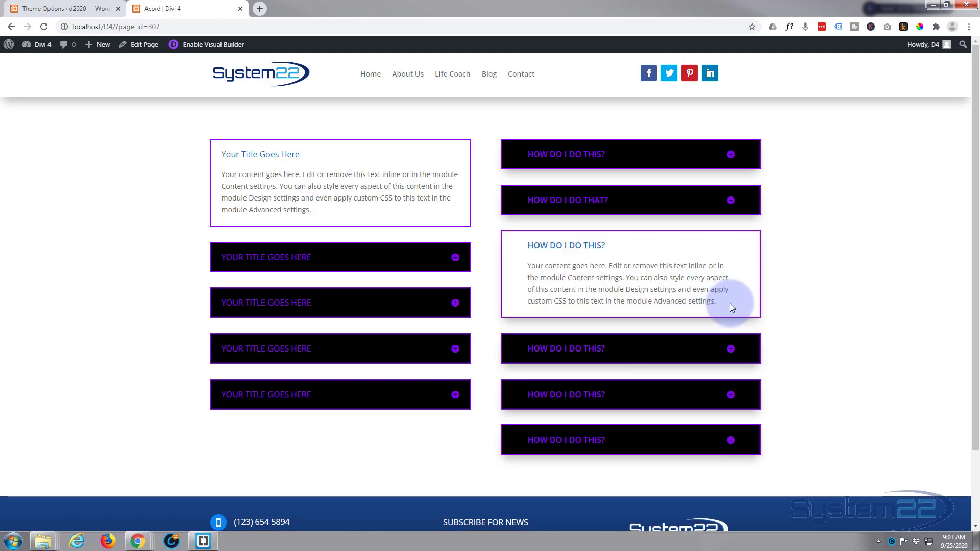
click(731, 349)
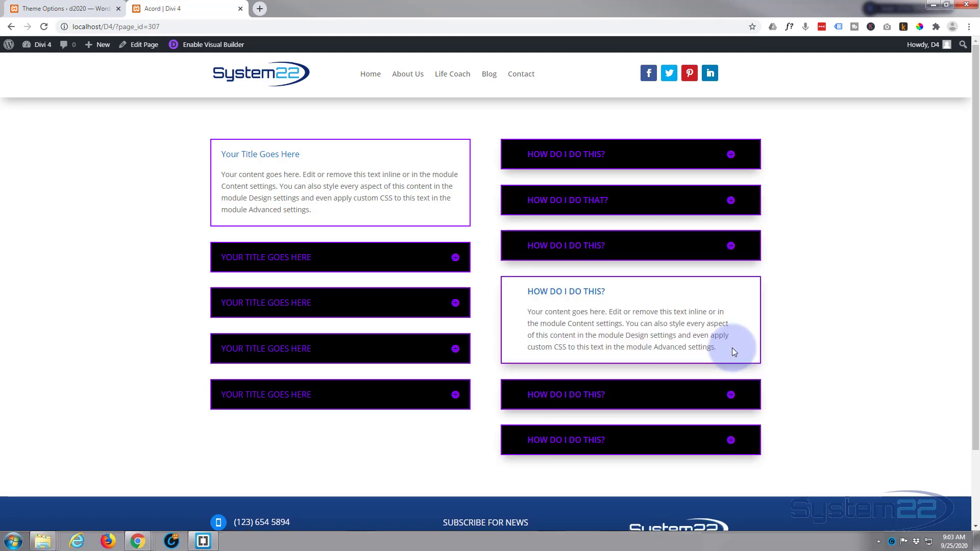
click(729, 393)
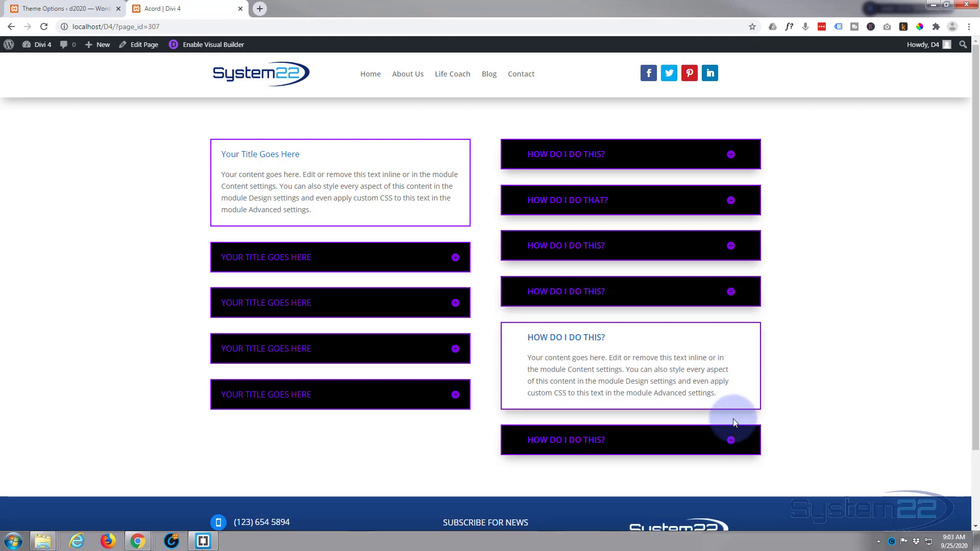
click(731, 441)
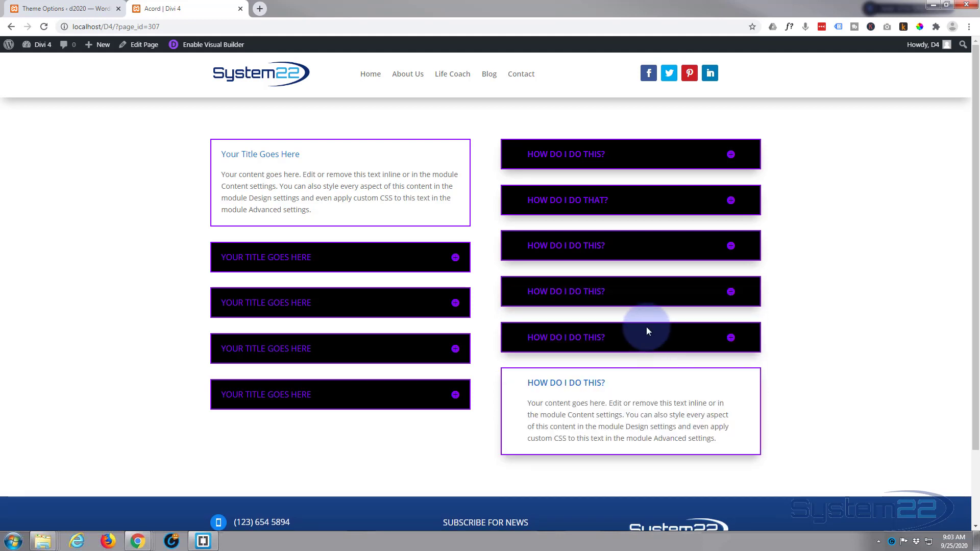